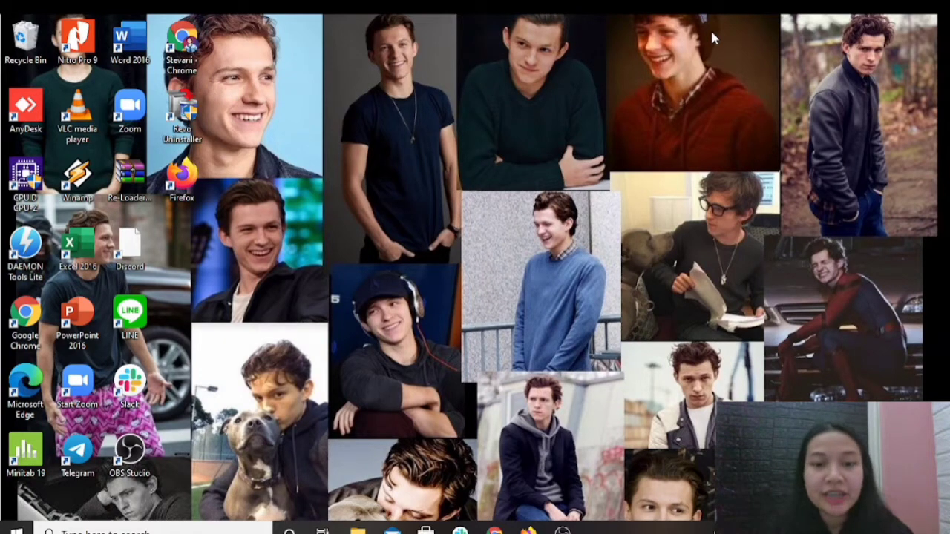
Bring up the regular Chrome window with the Odoo login page and replace the email with the inventory account's email.
mouse_move(494, 531)
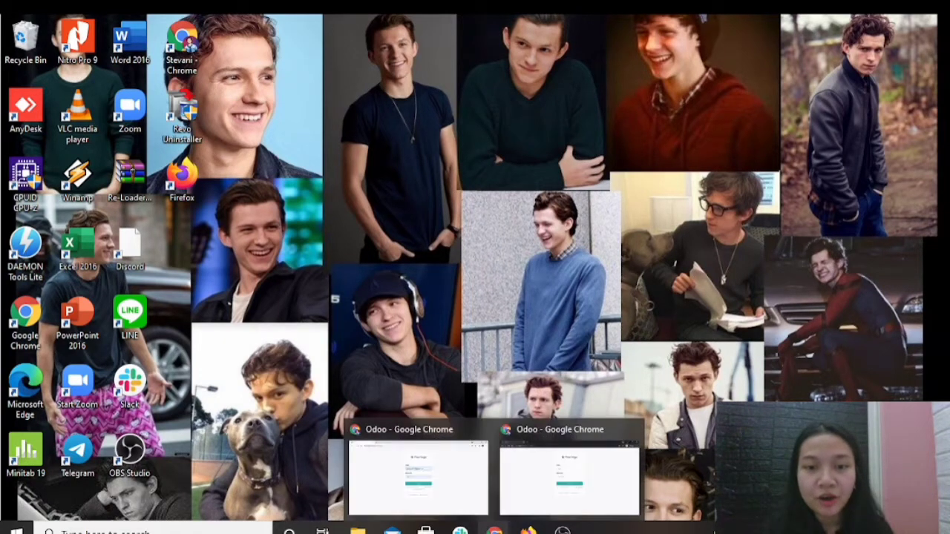
left_click(460, 509)
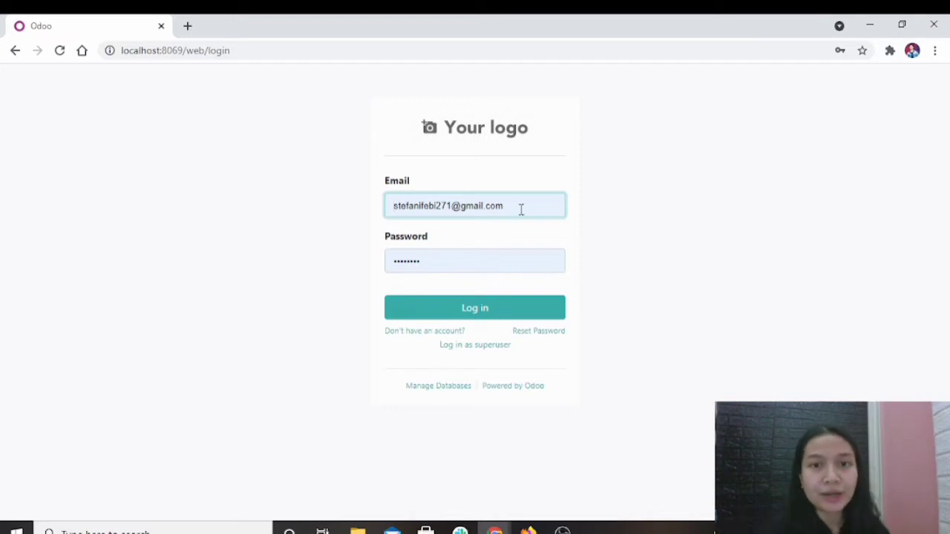
left_click_drag(521, 209, 361, 214)
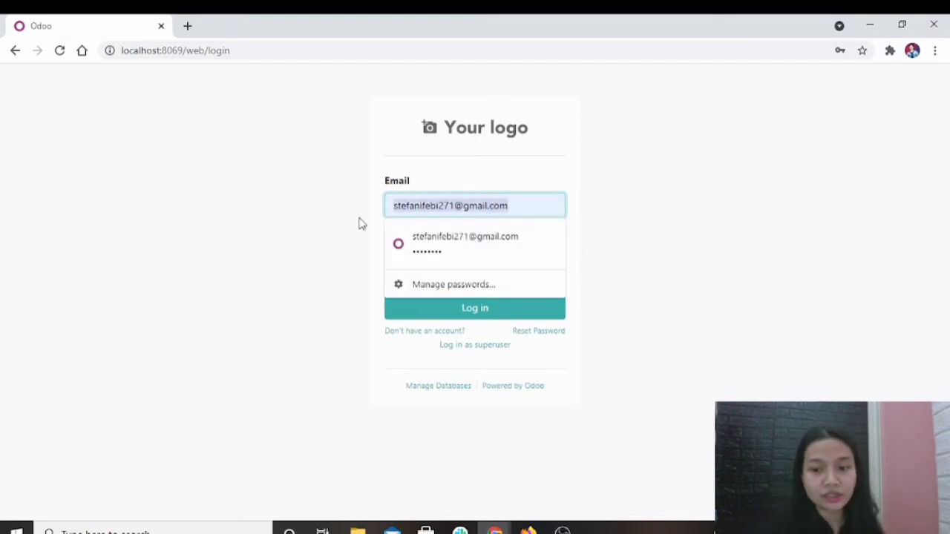
key("BackSpace")
type("in")
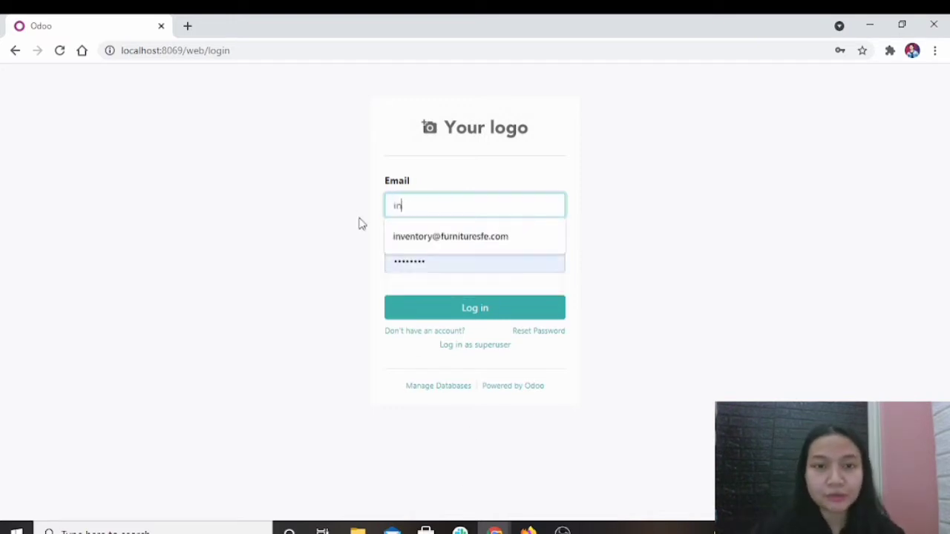
left_click(436, 247)
Replace the saved password with the inventory account's password and log in.
left_click(441, 261)
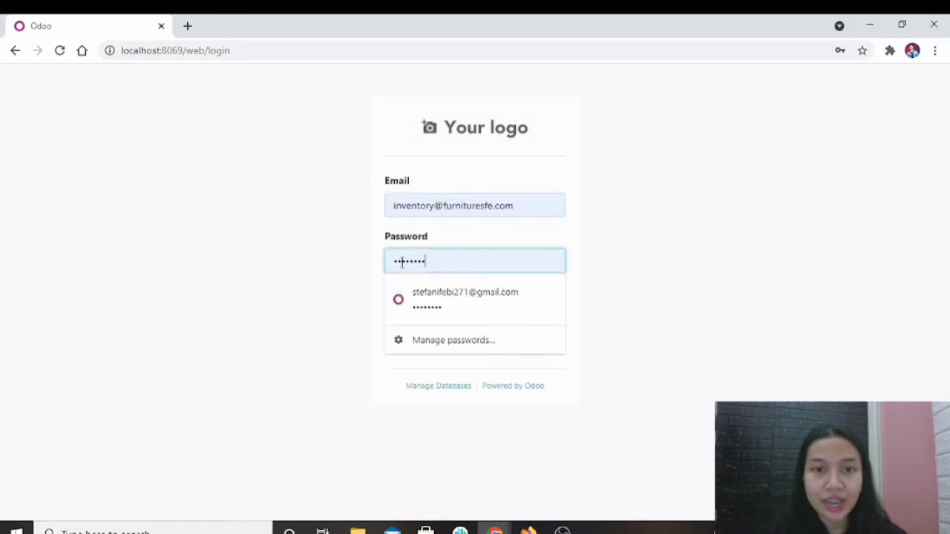
key("ctrl+a")
key("BackSpace")
type("••••••••")
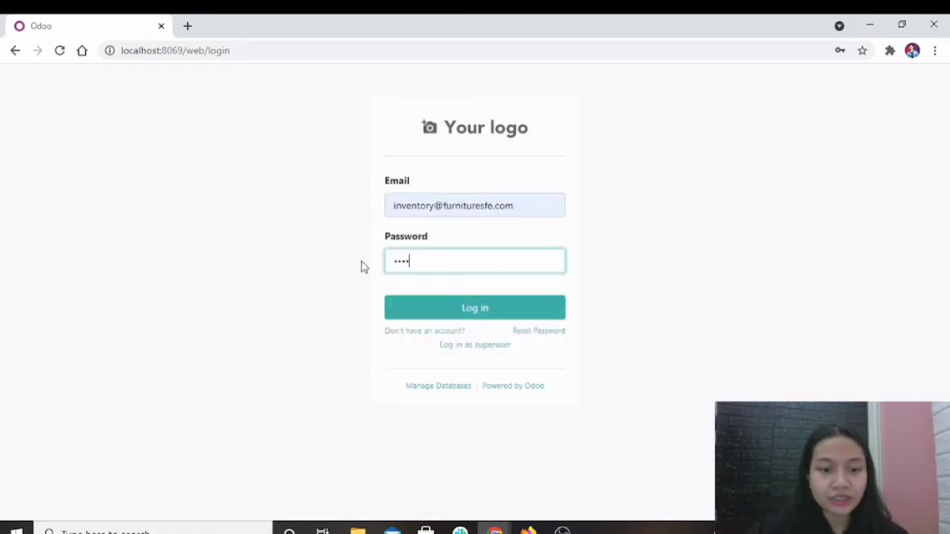
left_click(441, 315)
Switch to the incognito Chrome window and log in to Odoo with the sales account's email and password.
mouse_move(495, 527)
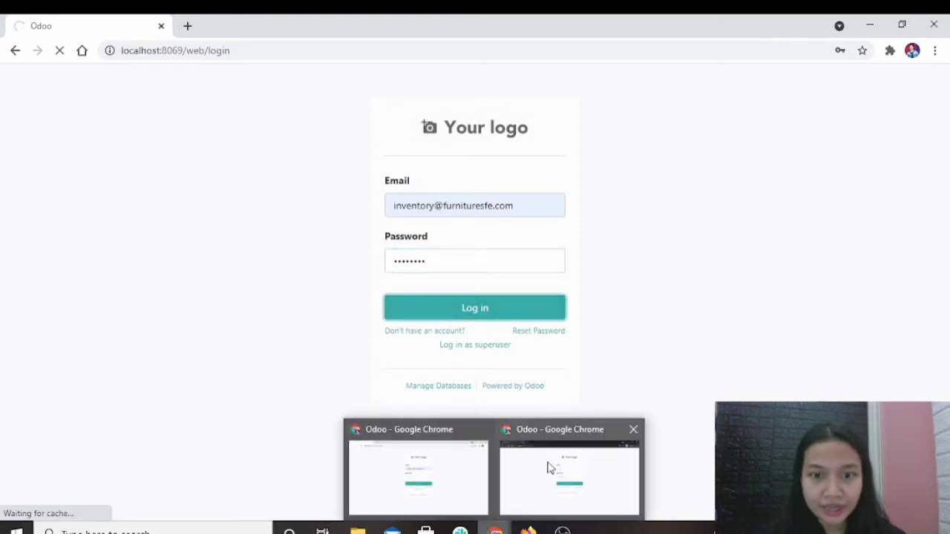
left_click(547, 465)
left_click(449, 201)
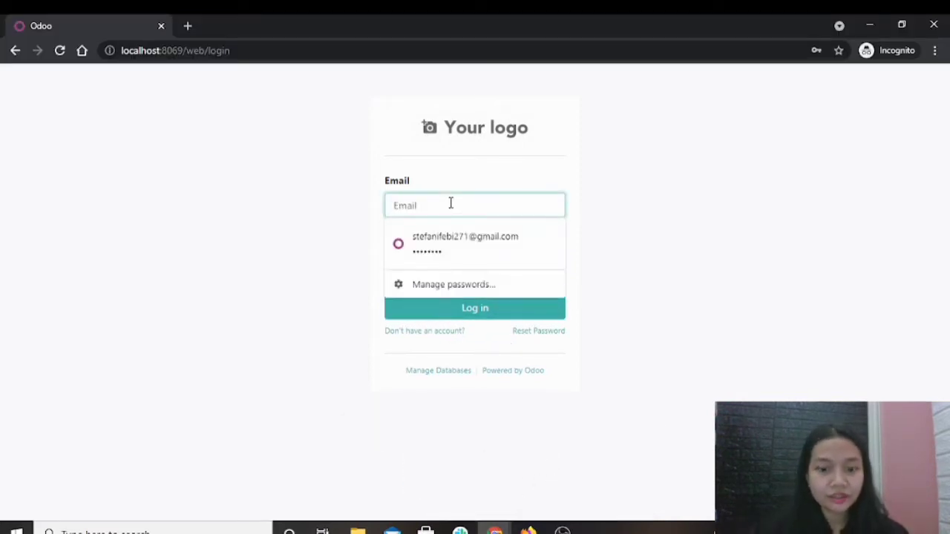
type("sal")
left_click(467, 236)
left_click(437, 260)
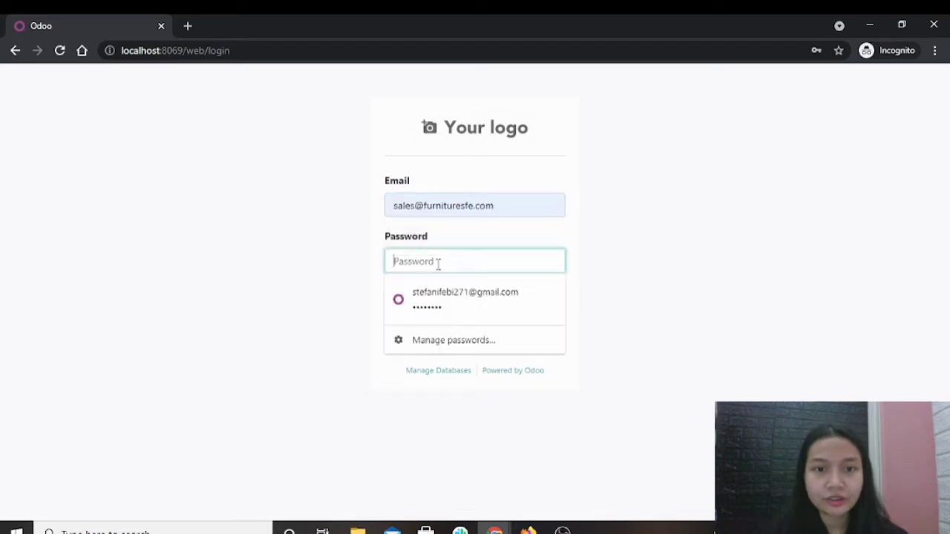
type("123")
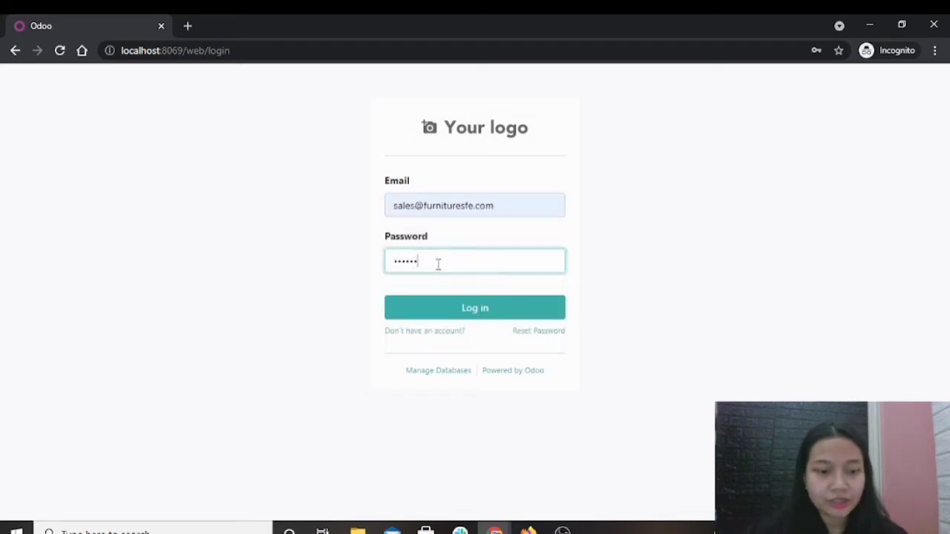
left_click(458, 308)
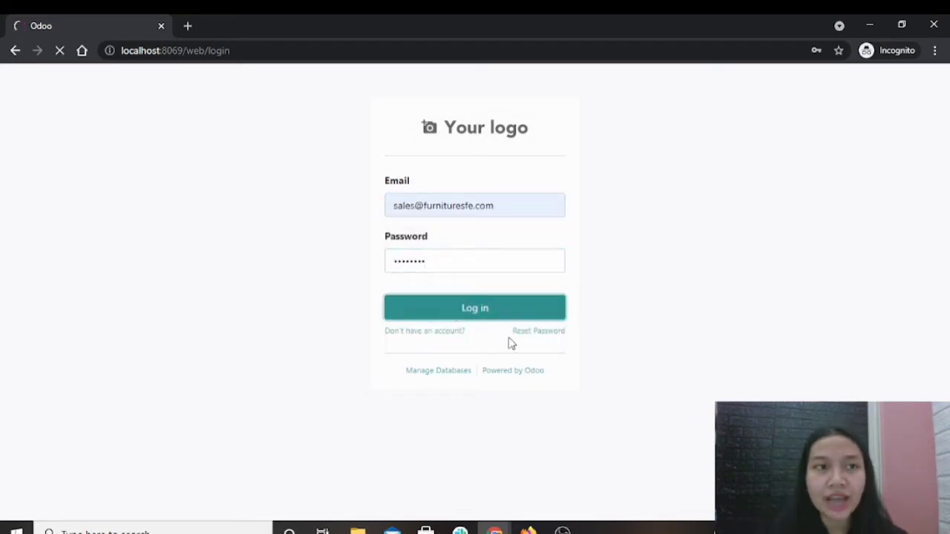
Switch to Firefox, log in to Odoo with the accounting account's email and password, and save the login in the browser.
left_click(528, 530)
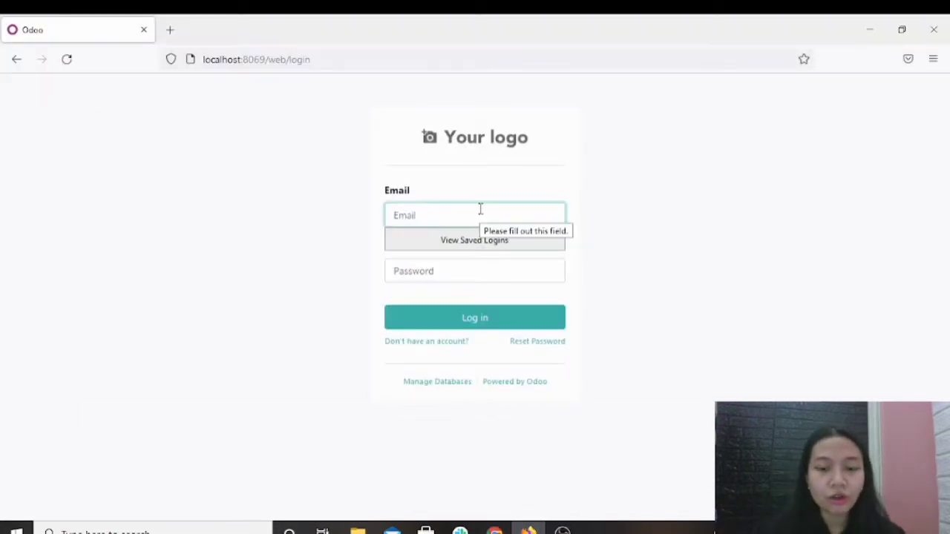
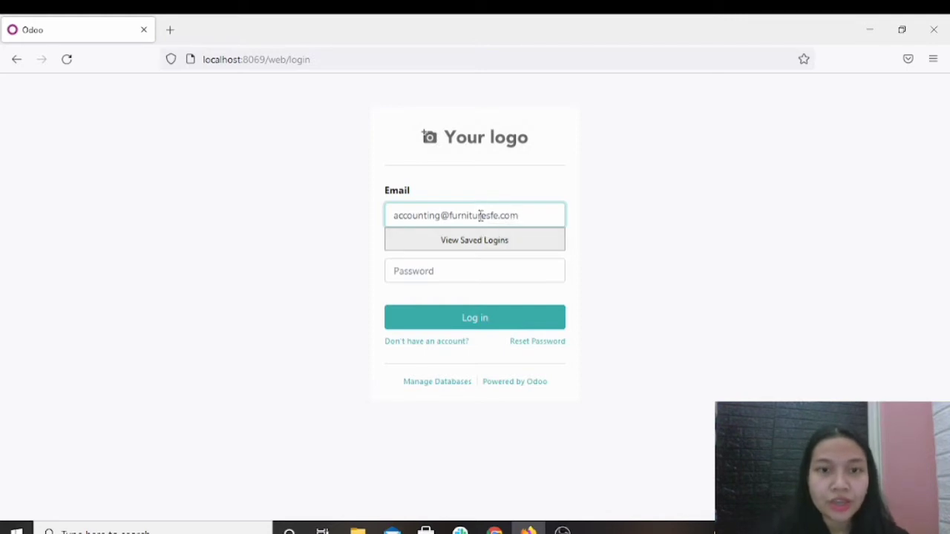
left_click(439, 275)
type("•")
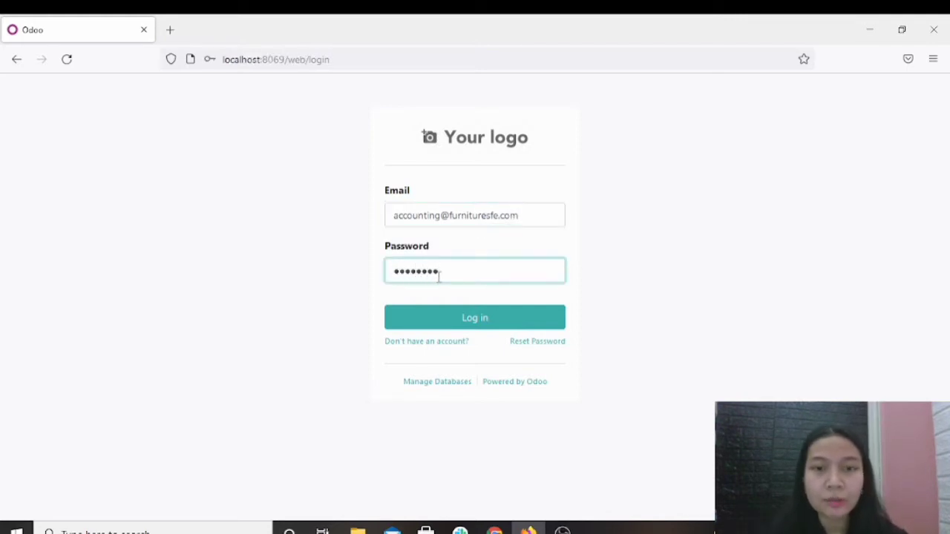
left_click(448, 324)
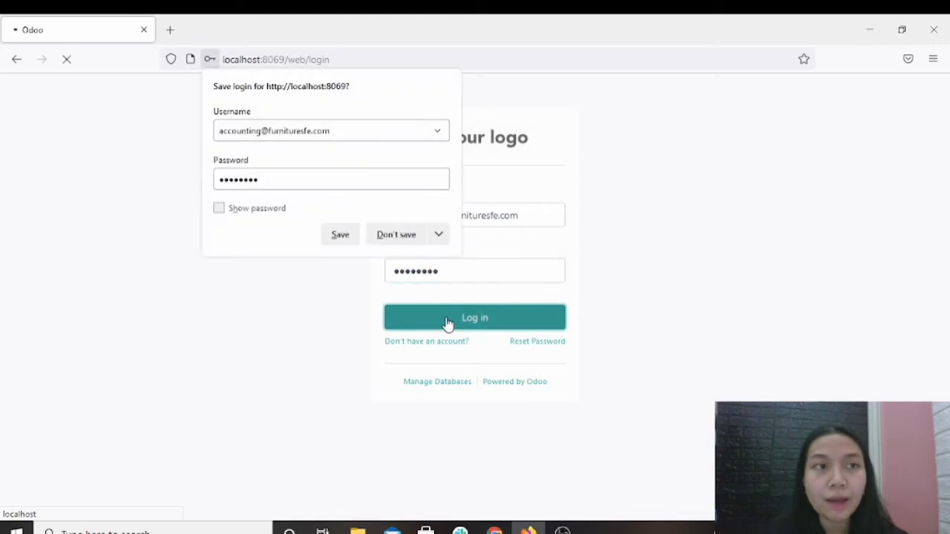
left_click(345, 234)
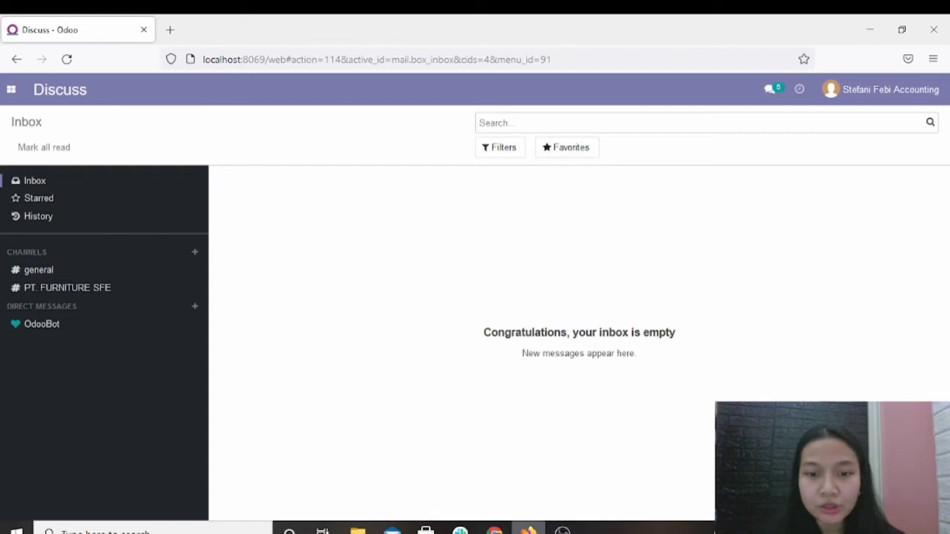
Return to the regular Chrome window with the inventory user and open the Inventory app.
left_click(444, 502)
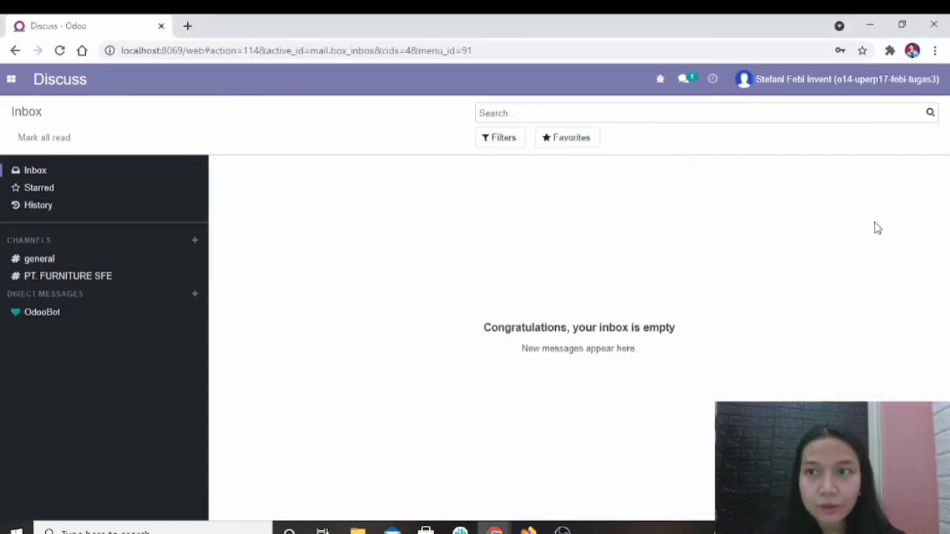
mouse_move(494, 530)
mouse_move(564, 479)
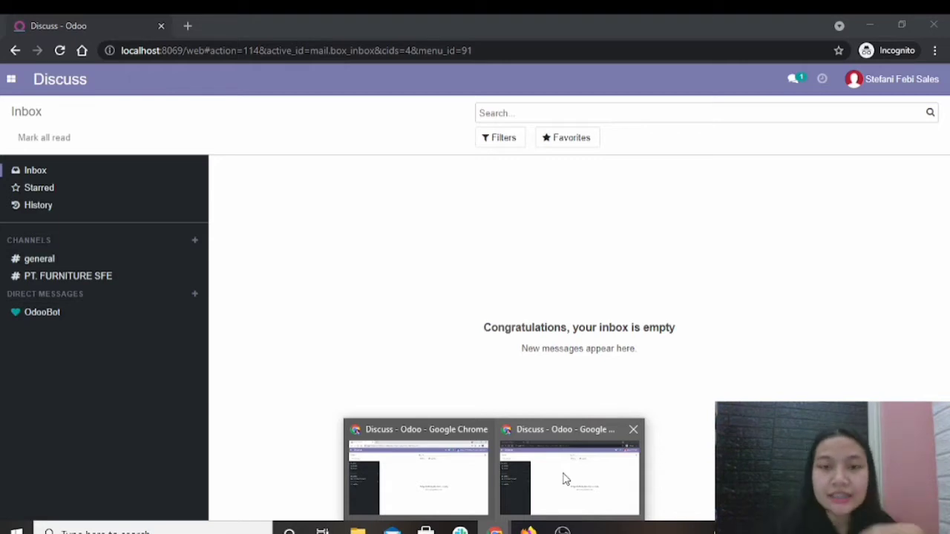
mouse_move(427, 484)
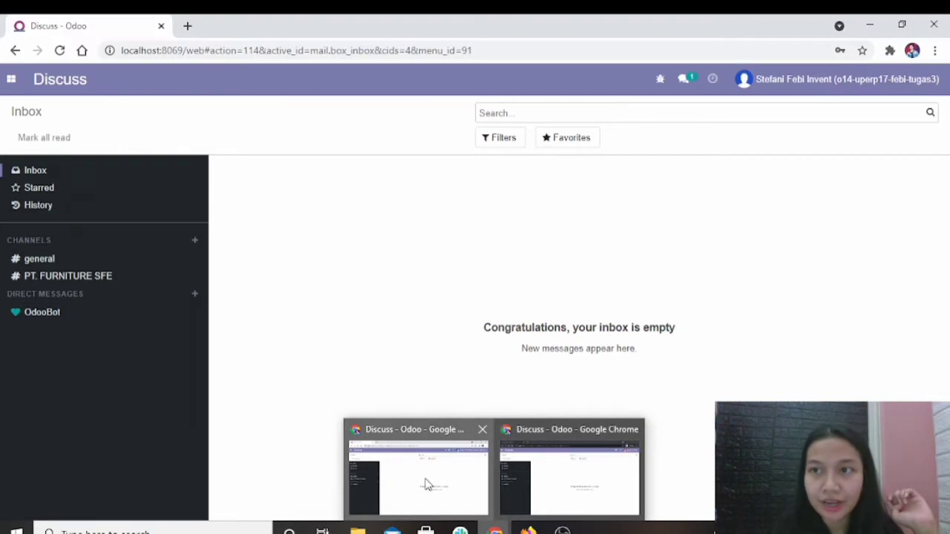
left_click(423, 484)
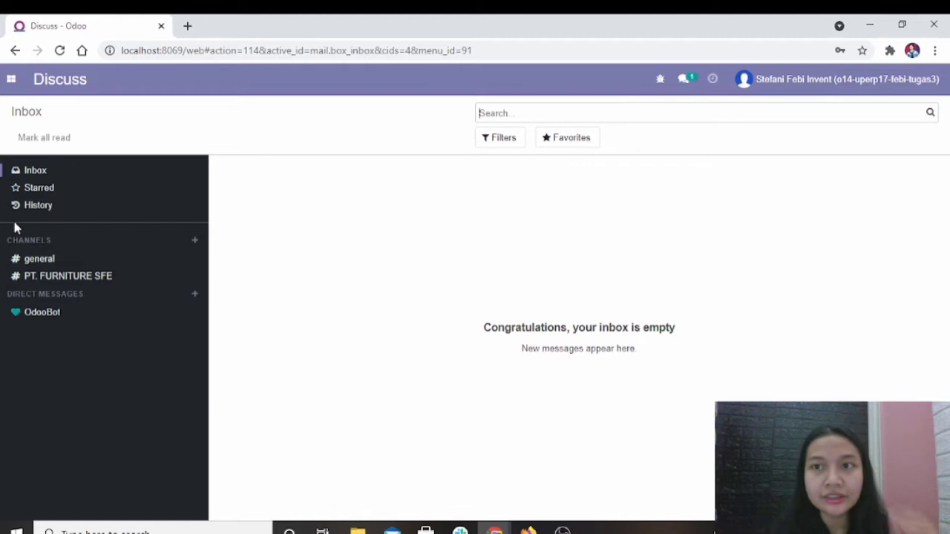
left_click(10, 79)
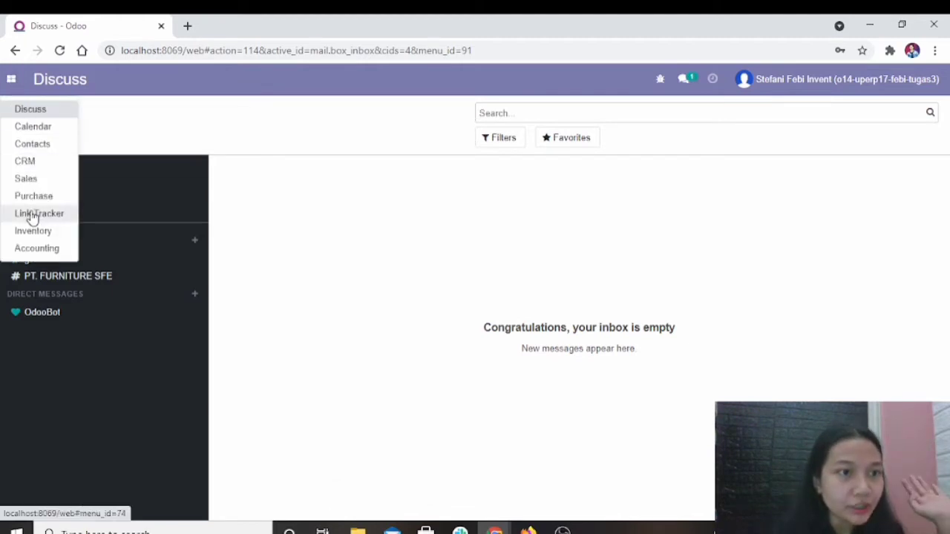
left_click(25, 245)
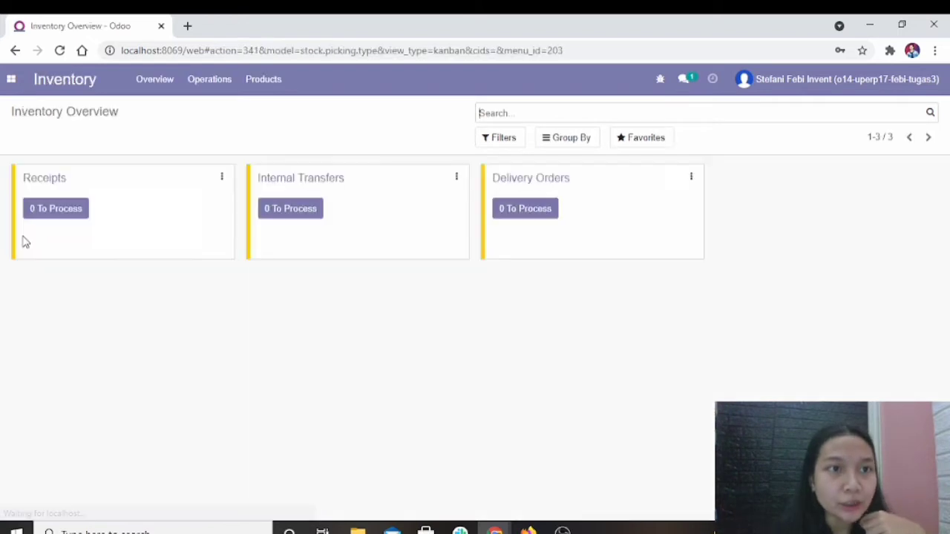
Open the Inventory product list and look through the available products.
left_click(264, 82)
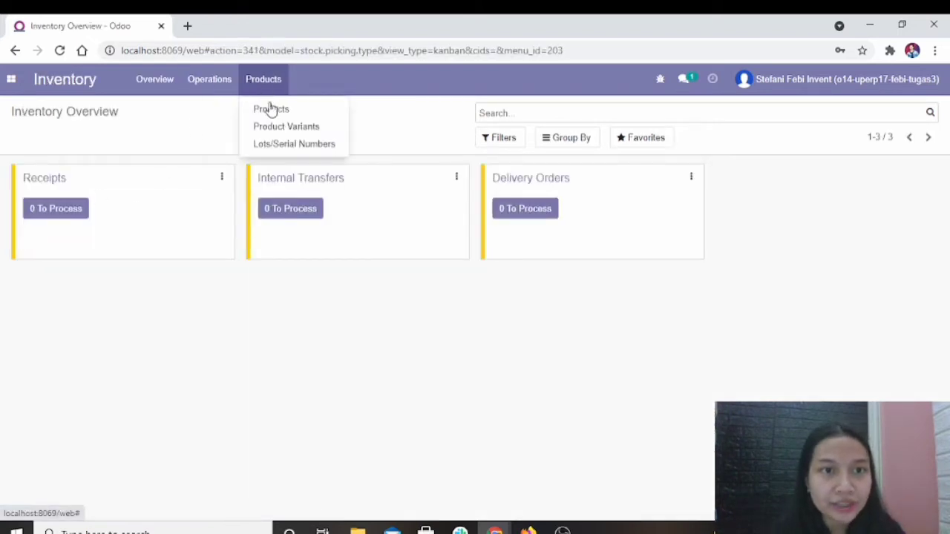
left_click(270, 109)
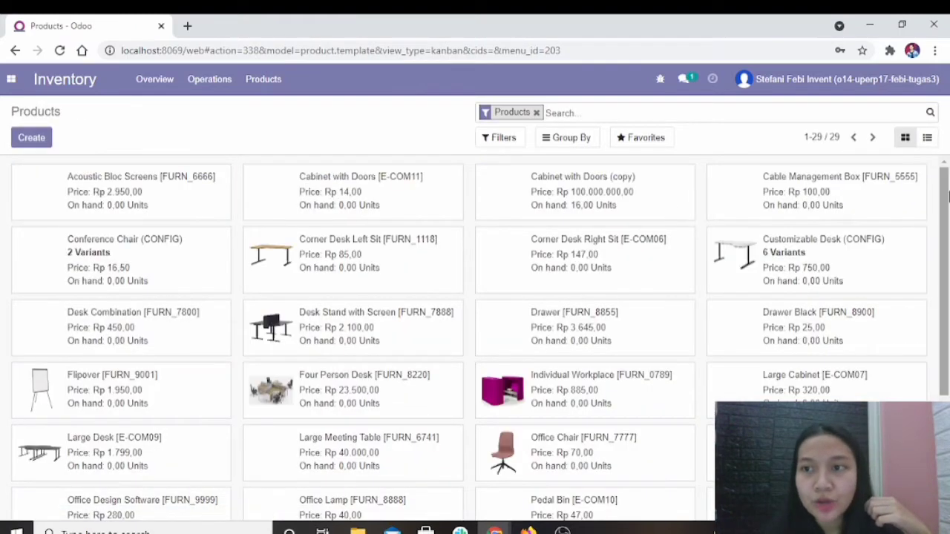
left_click_drag(947, 194, 947, 319)
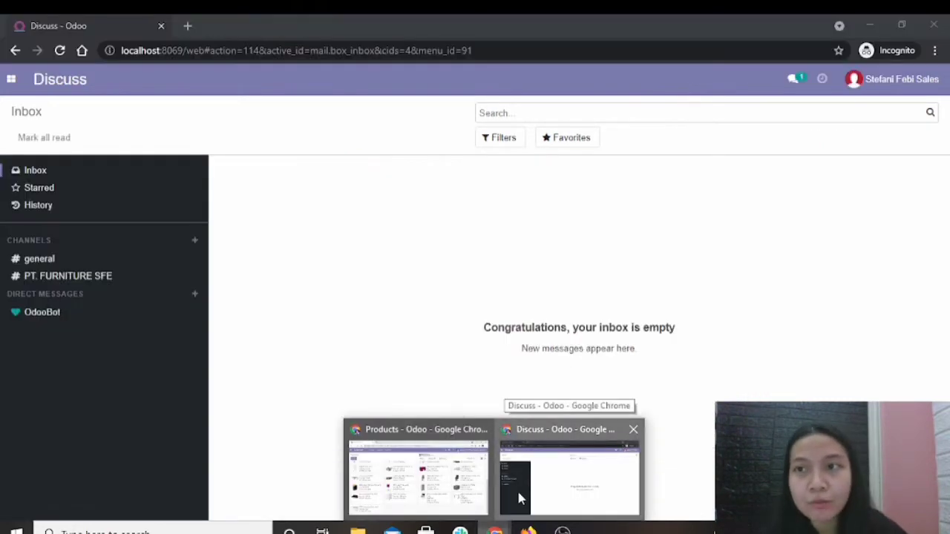
Switch to the incognito Chrome window with the sales user and open the quotations list in the Sales app.
left_click(520, 499)
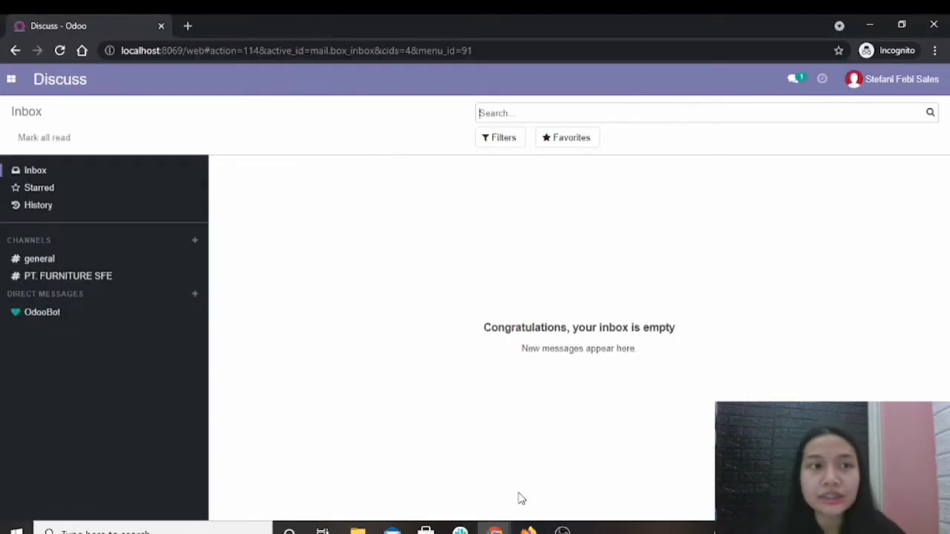
left_click(4, 84)
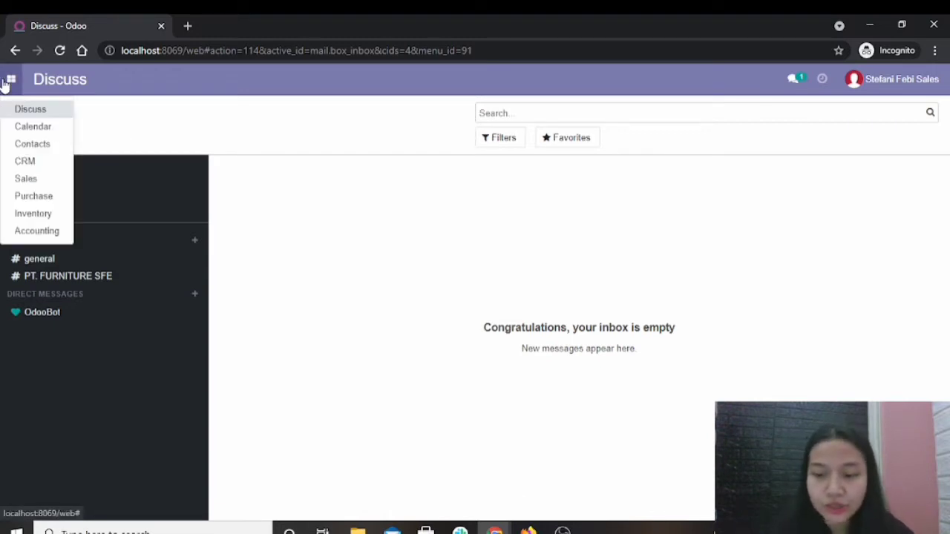
left_click(36, 184)
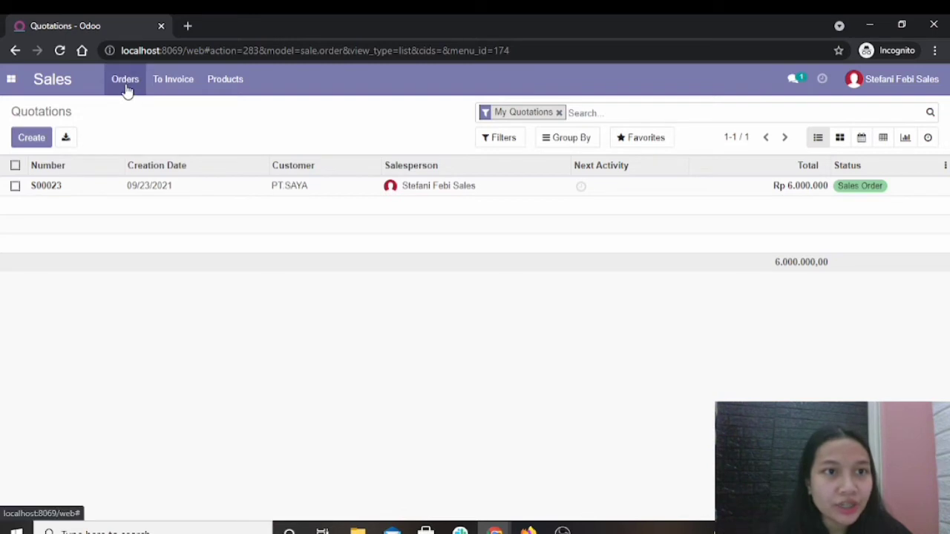
left_click(127, 85)
left_click(135, 109)
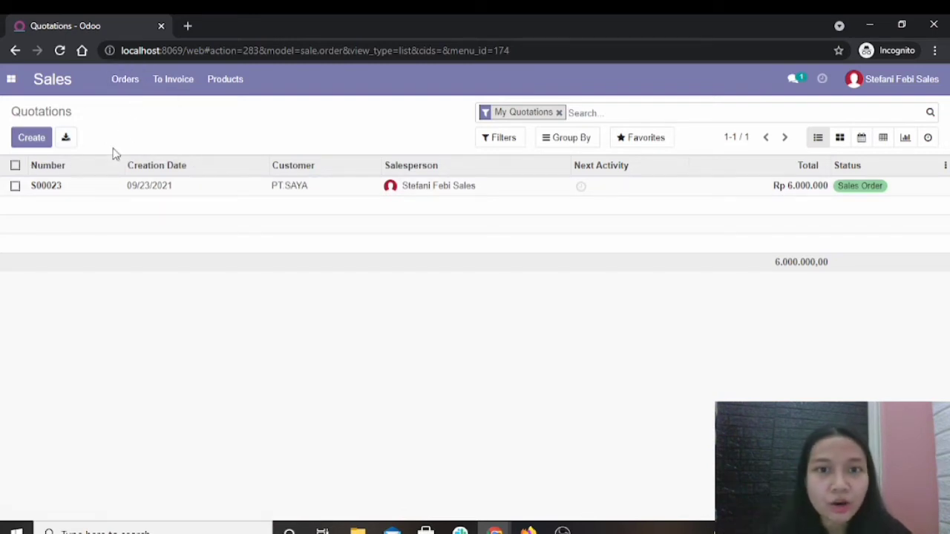
Create a new quotation for the customer PT. SAYA with the expiration date 09/29/2021.
left_click(32, 138)
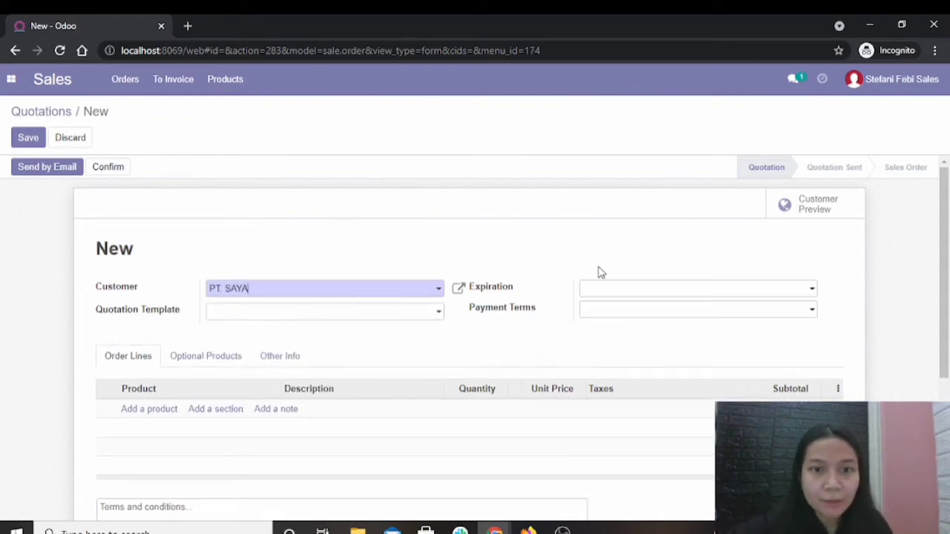
left_click(603, 293)
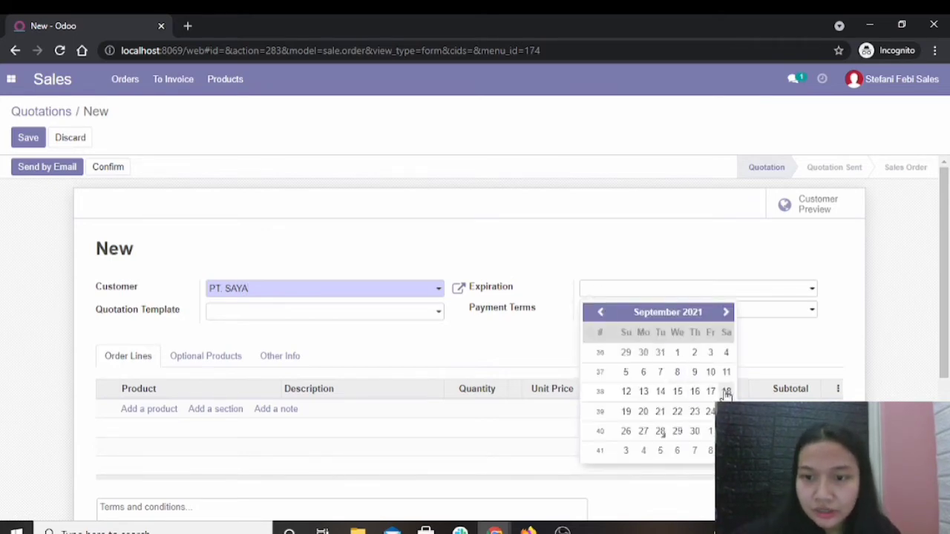
left_click(677, 432)
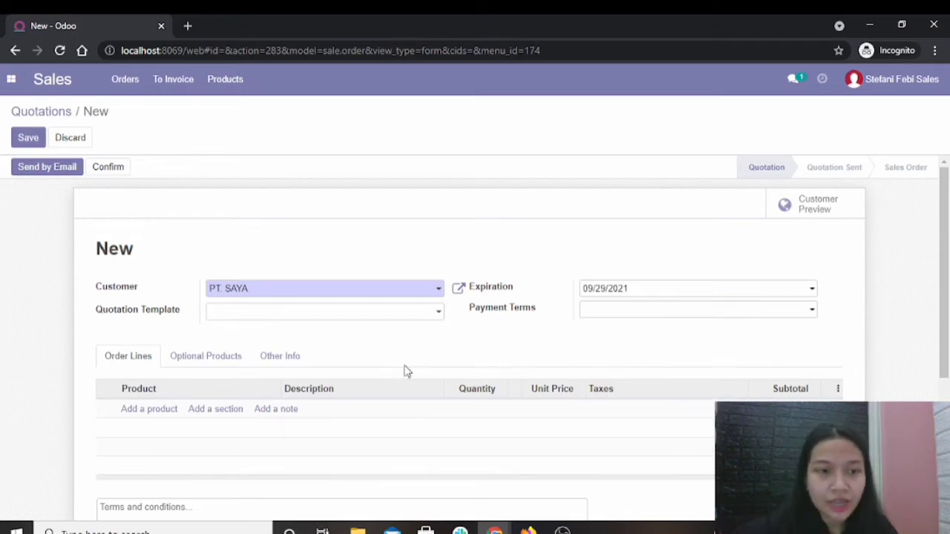
Add an order line for the product [SFE] - Drawer (copy) to the quotation.
left_click(150, 409)
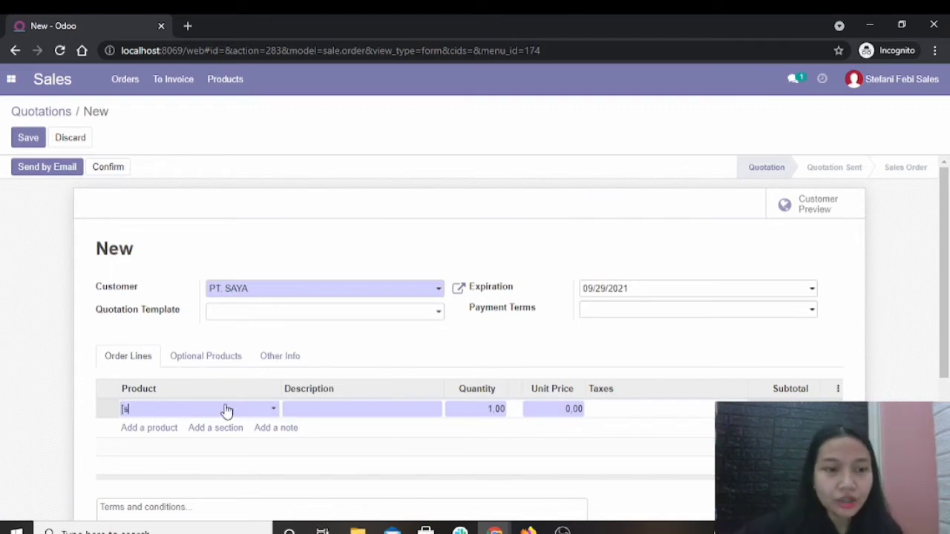
type("[sfe")
key("BackSpace")
key("BackSpace")
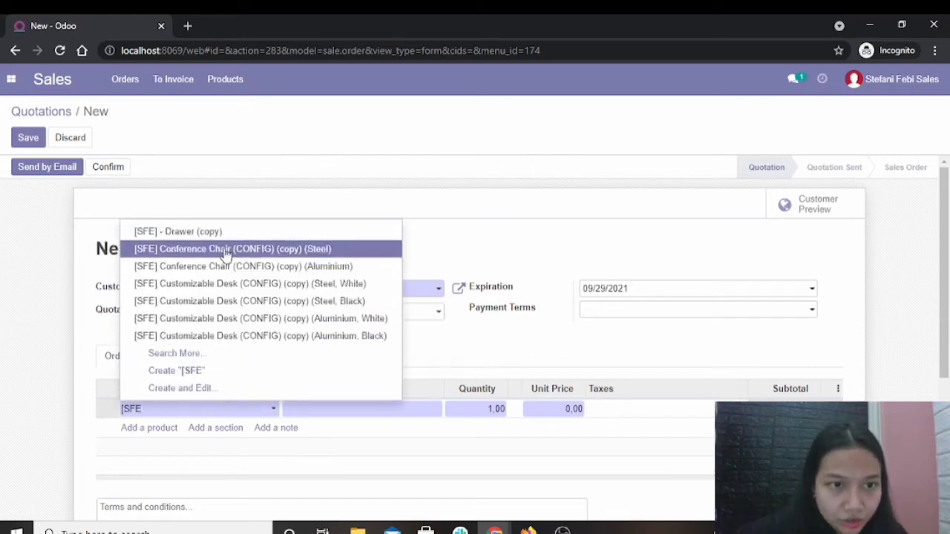
left_click(215, 237)
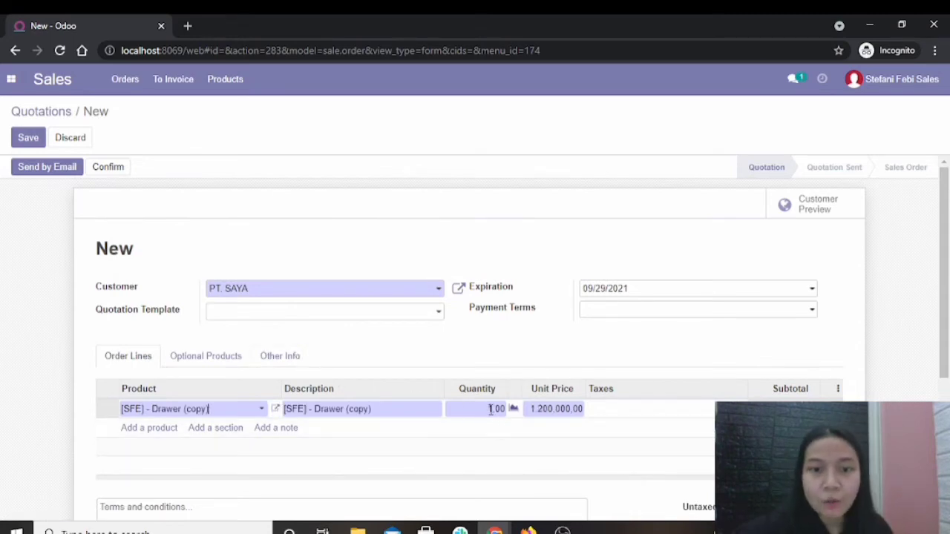
Set the drawer line's quantity to 5 and save the quotation.
double_click(492, 409)
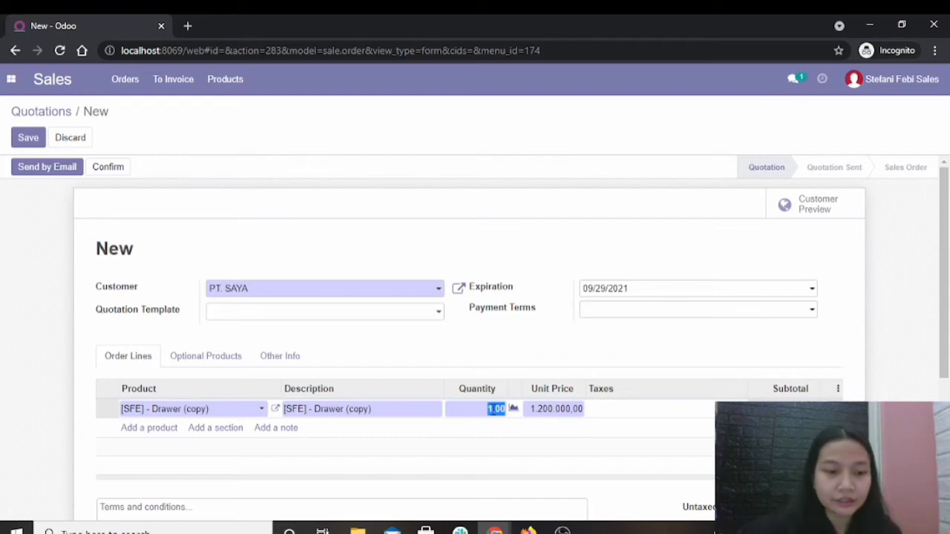
key("BackSpace")
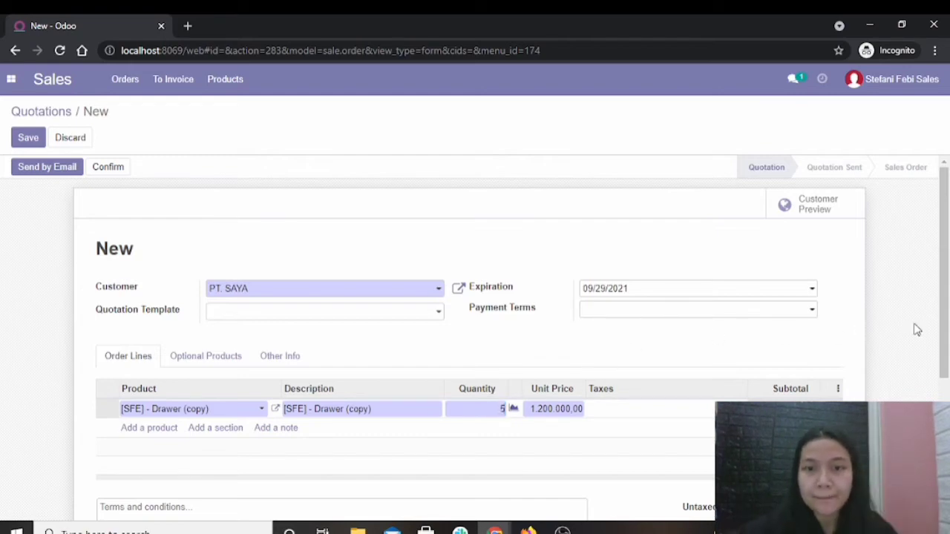
left_click_drag(948, 301, 948, 353)
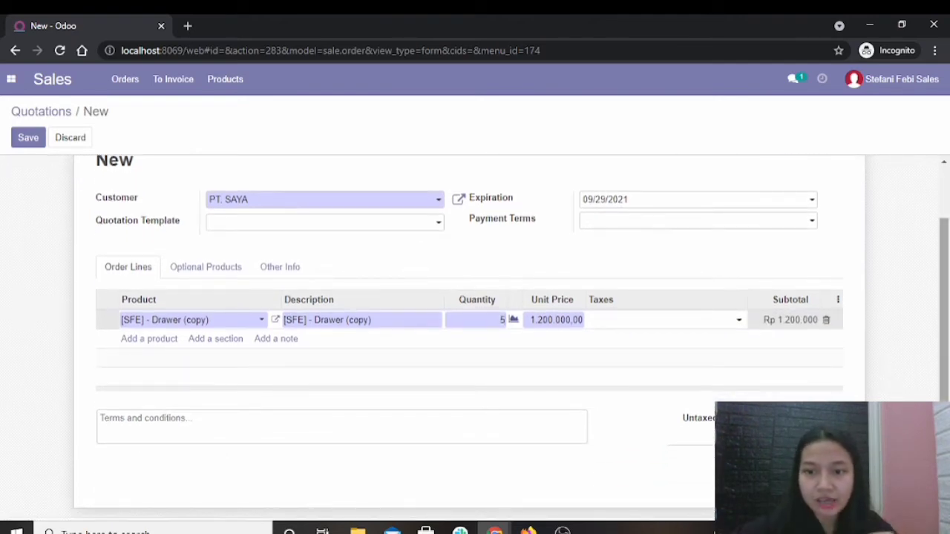
scroll(243, 310, "up", 2)
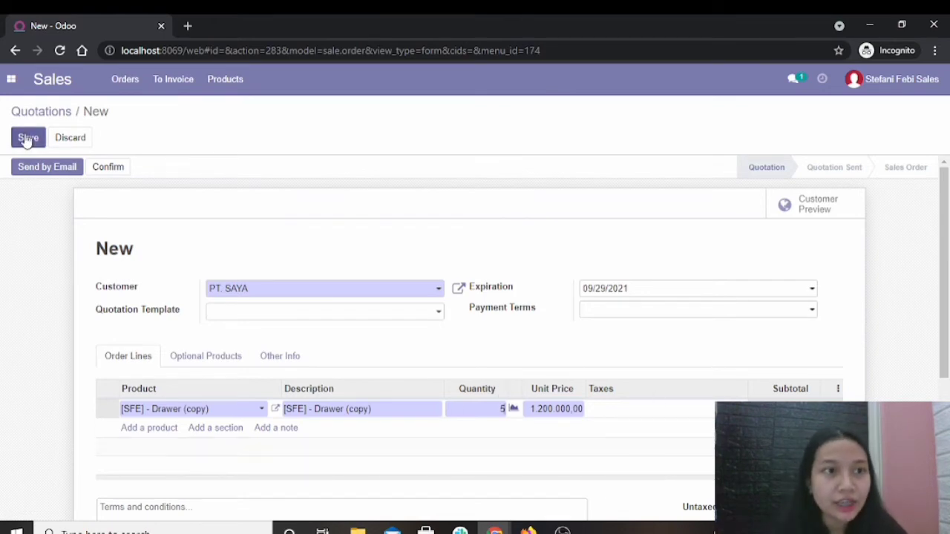
left_click(27, 138)
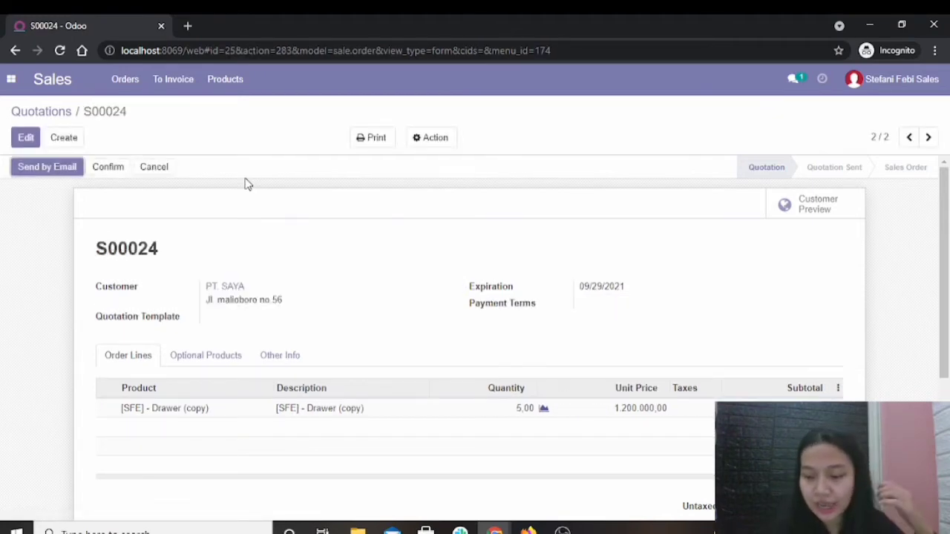
Send the quotation by email to PT. SAYA and confirm it as a sales order.
left_click(46, 169)
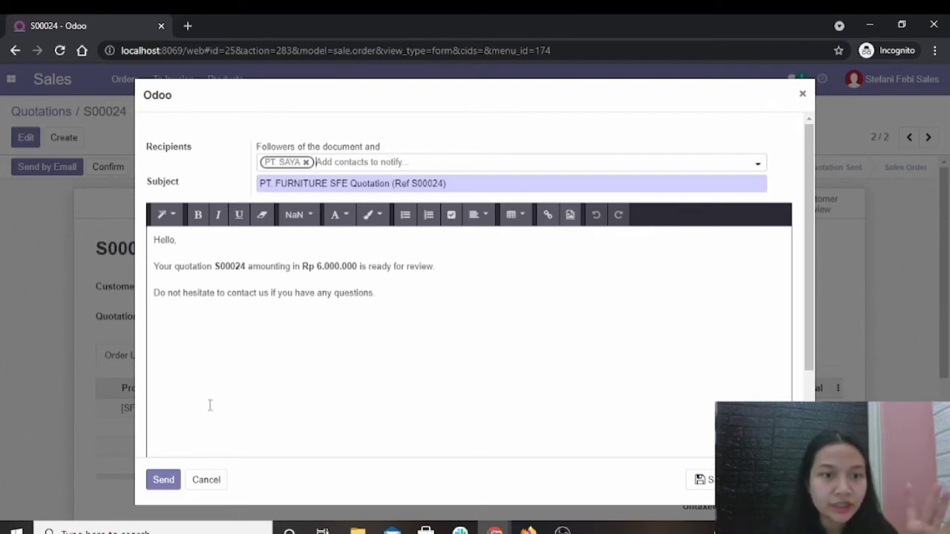
left_click(166, 480)
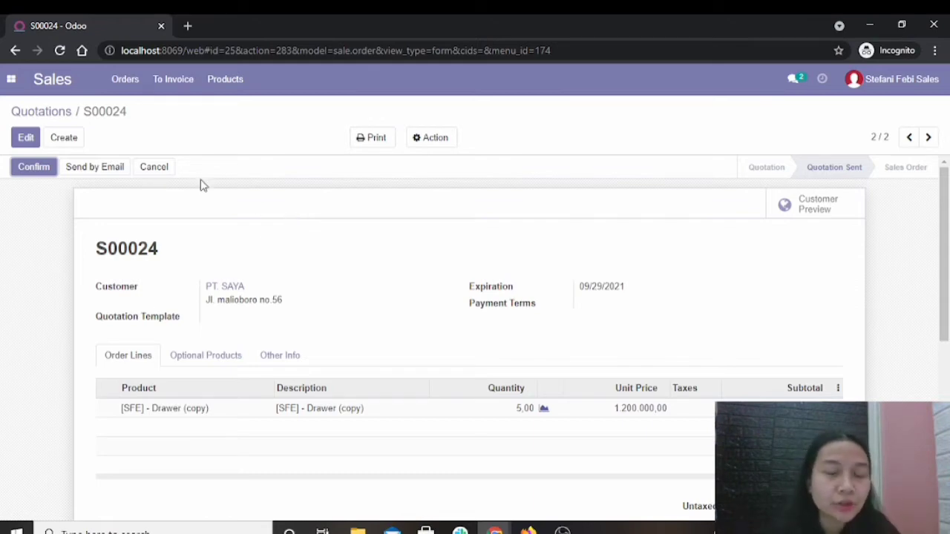
left_click(32, 169)
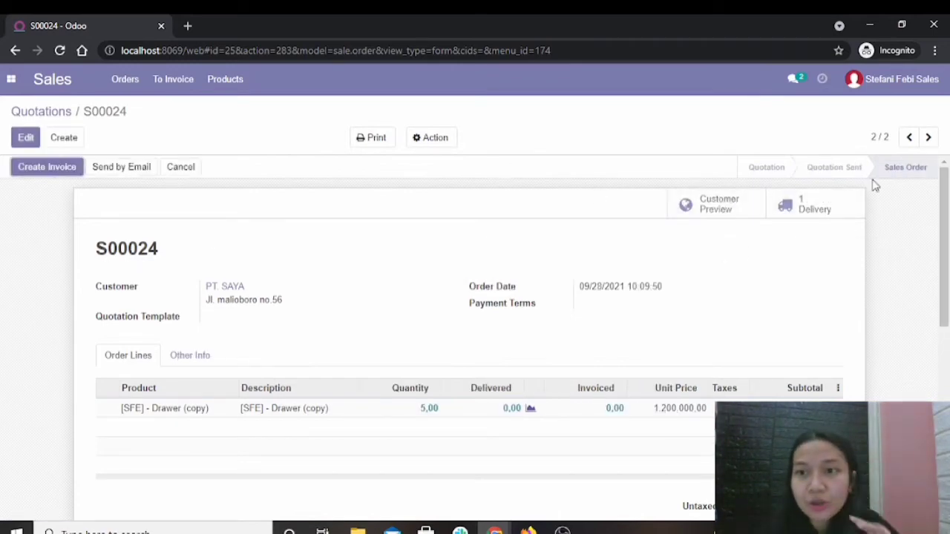
Open the sales order's delivery and check the [SFE] - Drawer (copy) stock in the Inventory product list of the regular Chrome window.
left_click(817, 210)
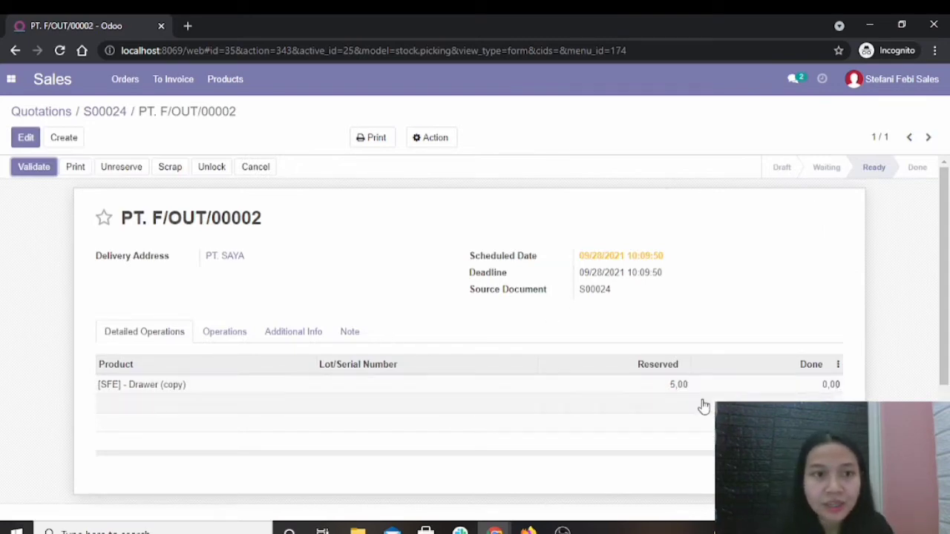
mouse_move(492, 525)
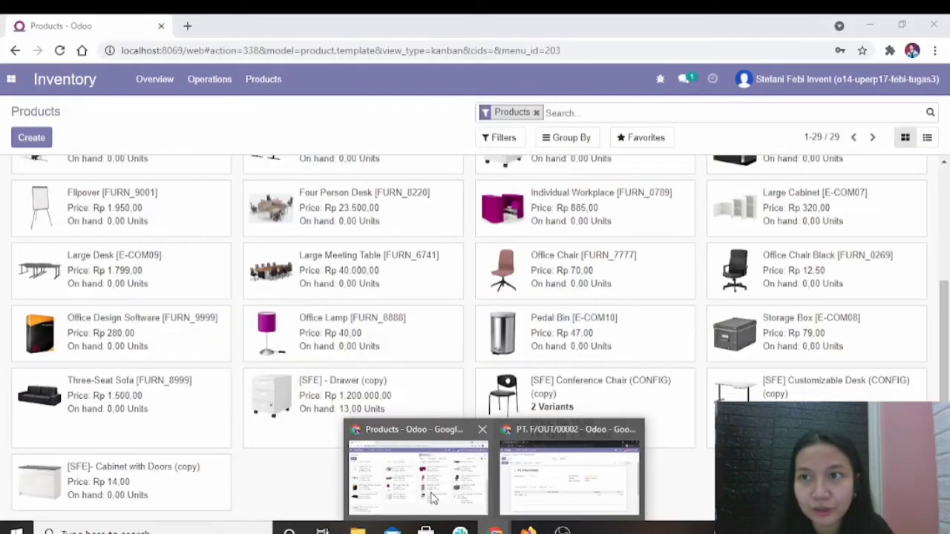
left_click(431, 494)
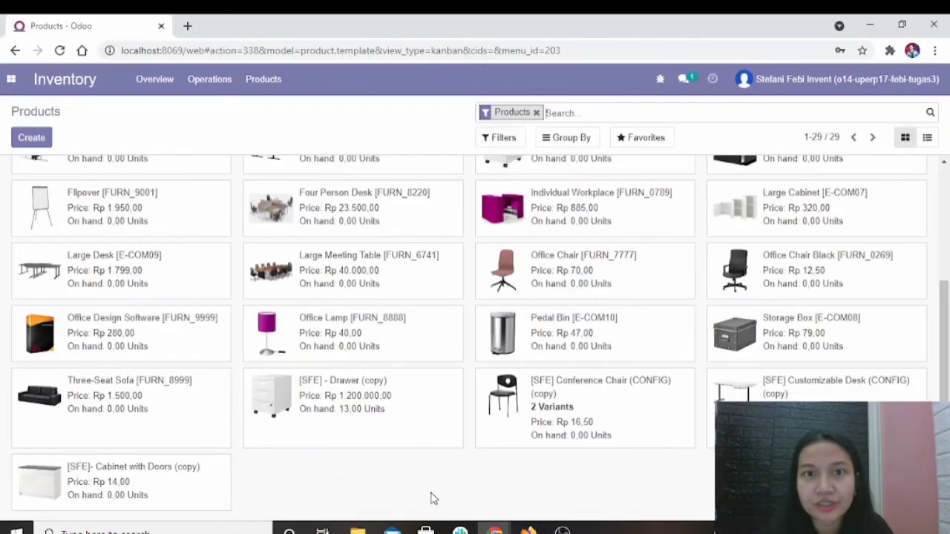
left_click(11, 78)
left_click(33, 231)
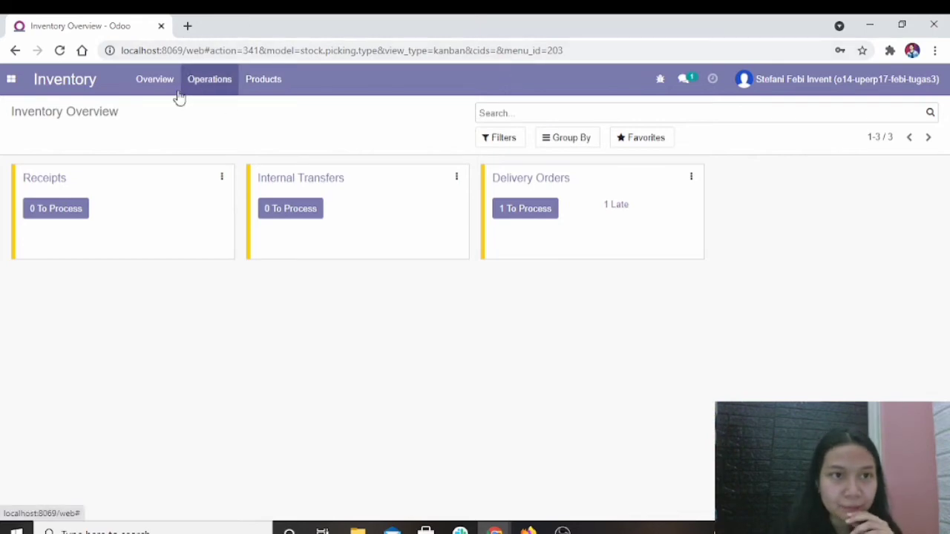
left_click(261, 81)
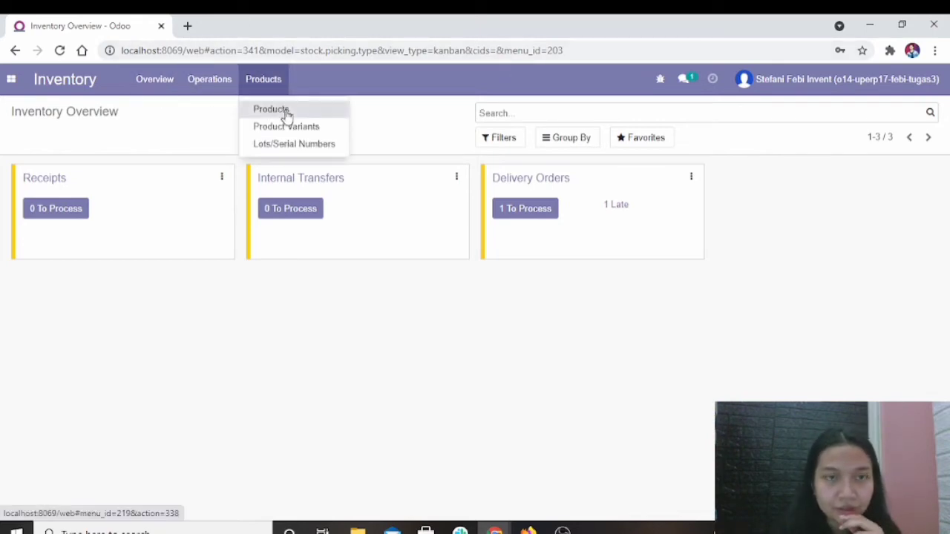
left_click(284, 110)
scroll(807, 256, "down", 5)
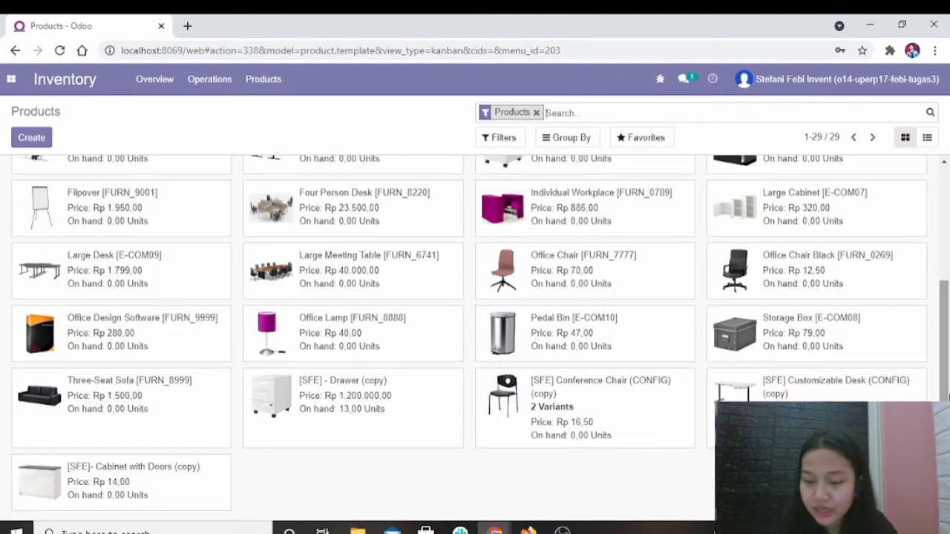
left_click_drag(943, 338, 912, 178)
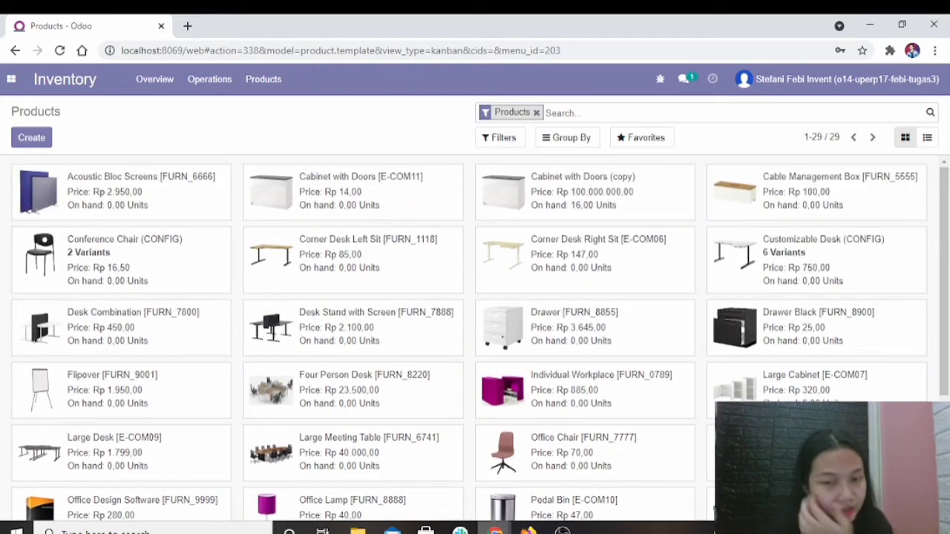
Switch to the incognito Chrome window, set the done quantity of the delivery's drawer line to 5 and save the delivery.
mouse_move(495, 529)
left_click(533, 475)
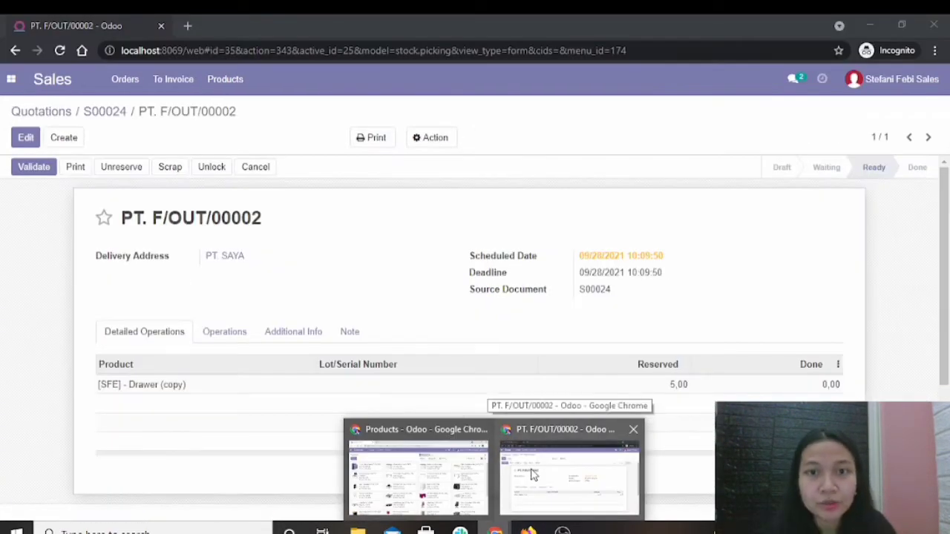
left_click(533, 475)
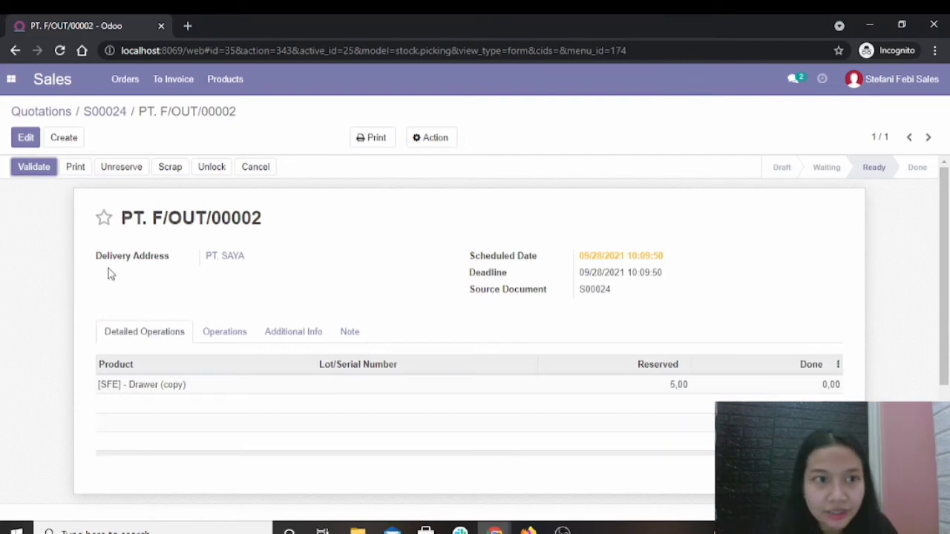
left_click(829, 386)
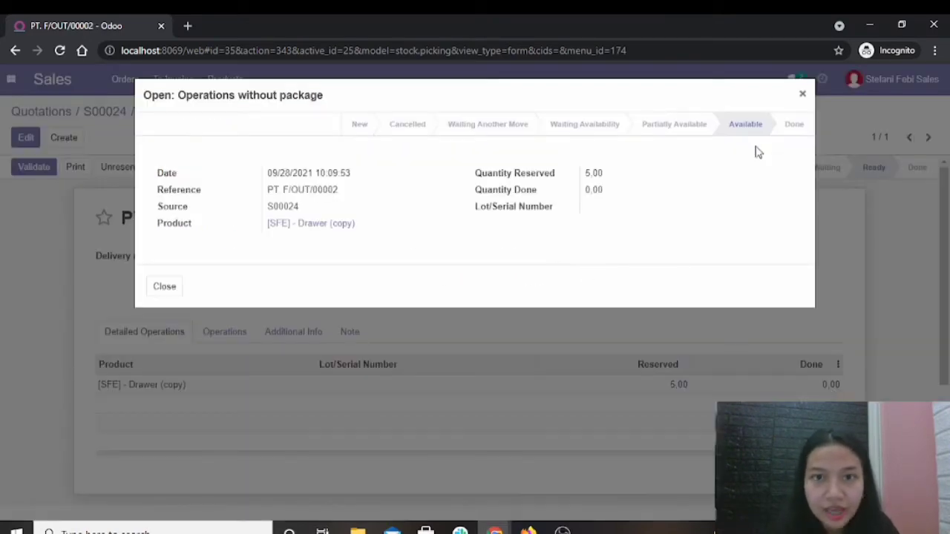
left_click(801, 97)
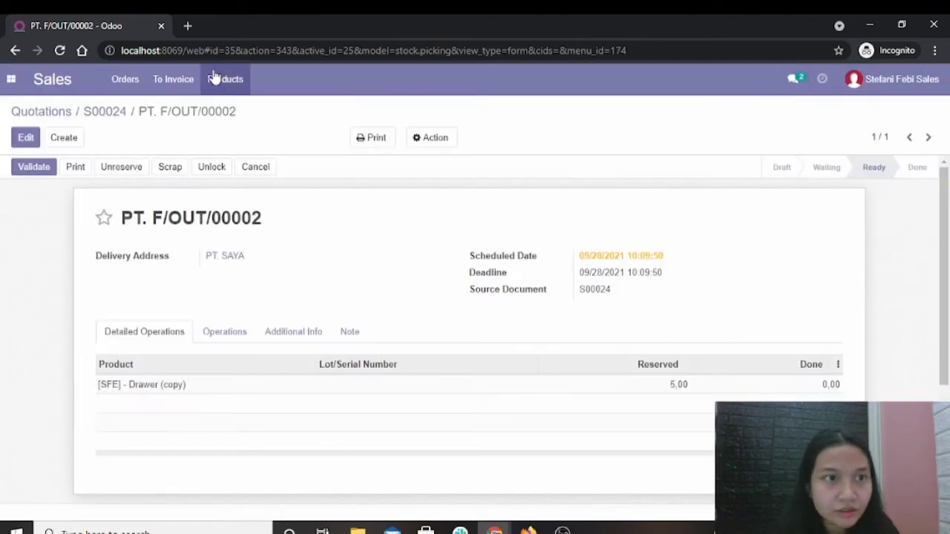
left_click(21, 140)
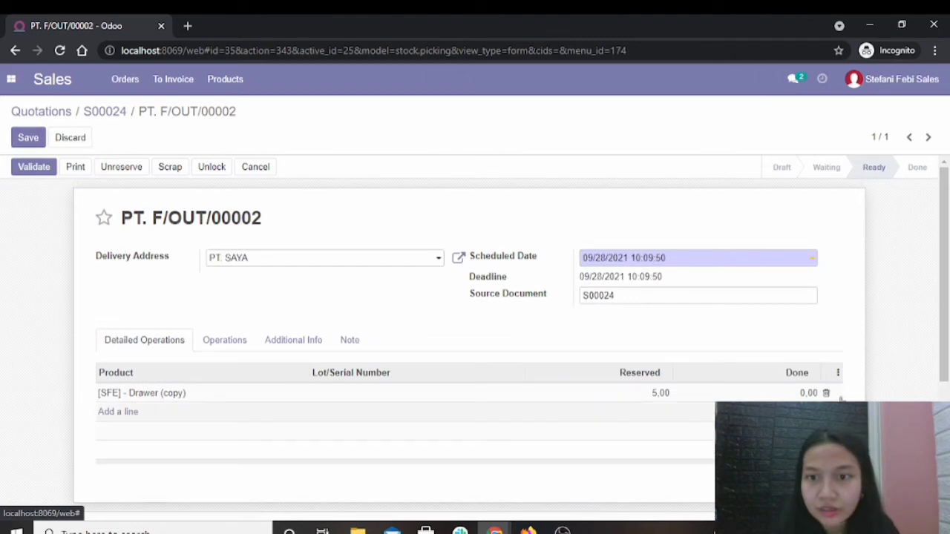
left_click(805, 394)
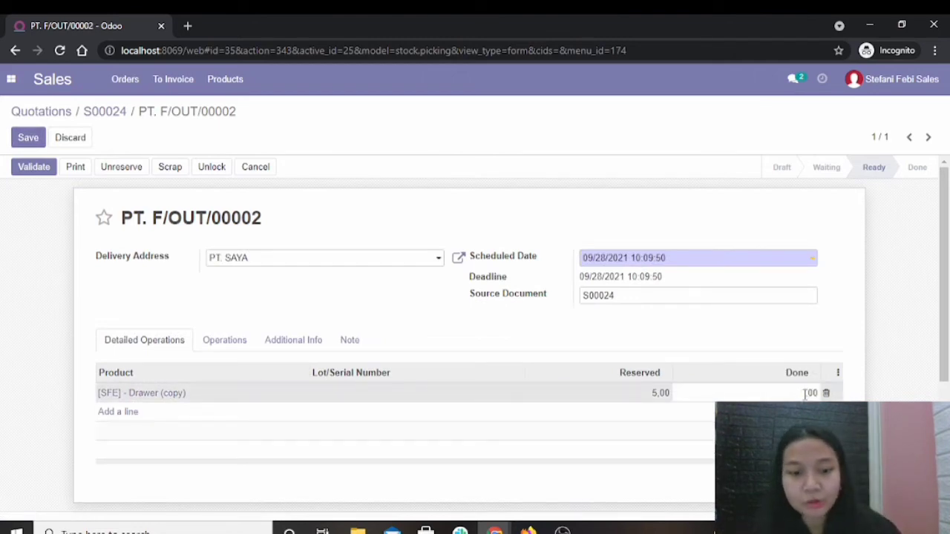
left_click(30, 138)
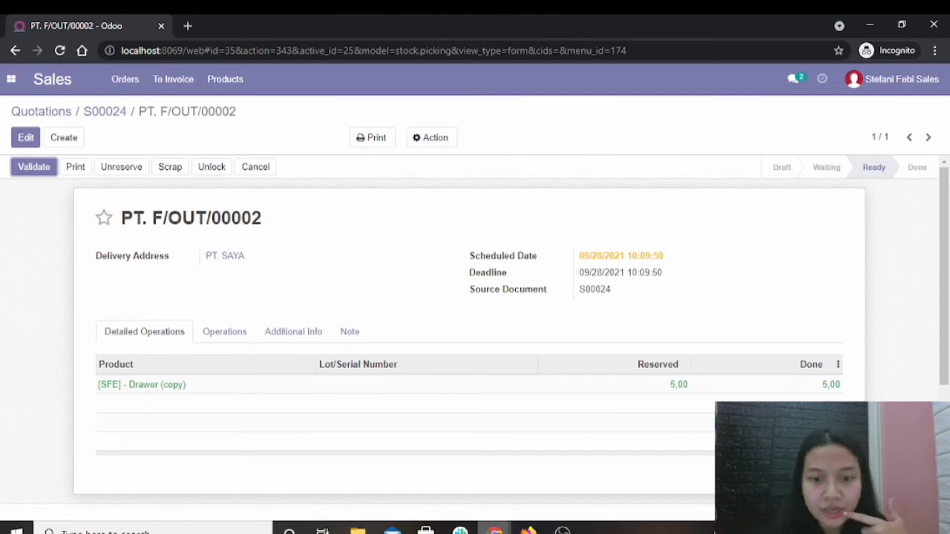
Switch to the regular Chrome window and reload the Inventory product list to check the drawer's on-hand quantity before validation.
mouse_move(494, 528)
left_click(453, 466)
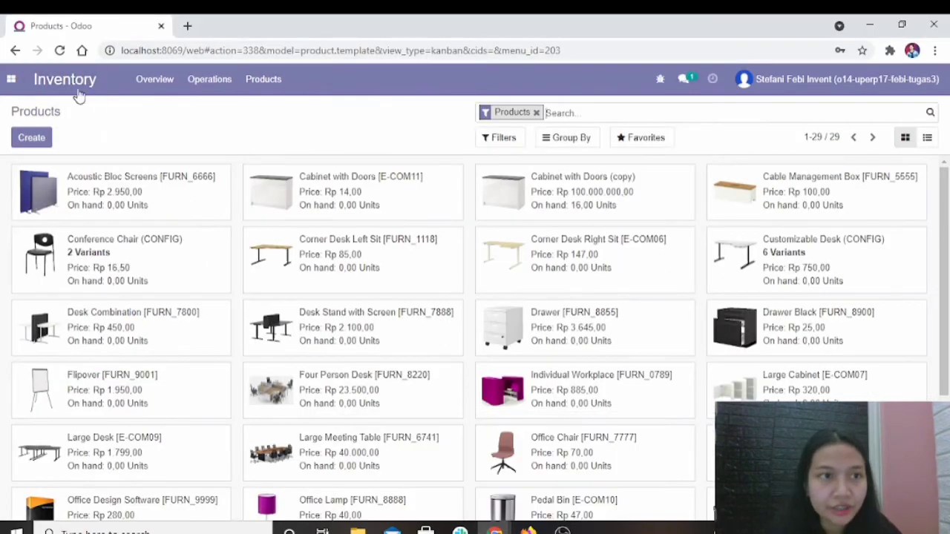
left_click(58, 49)
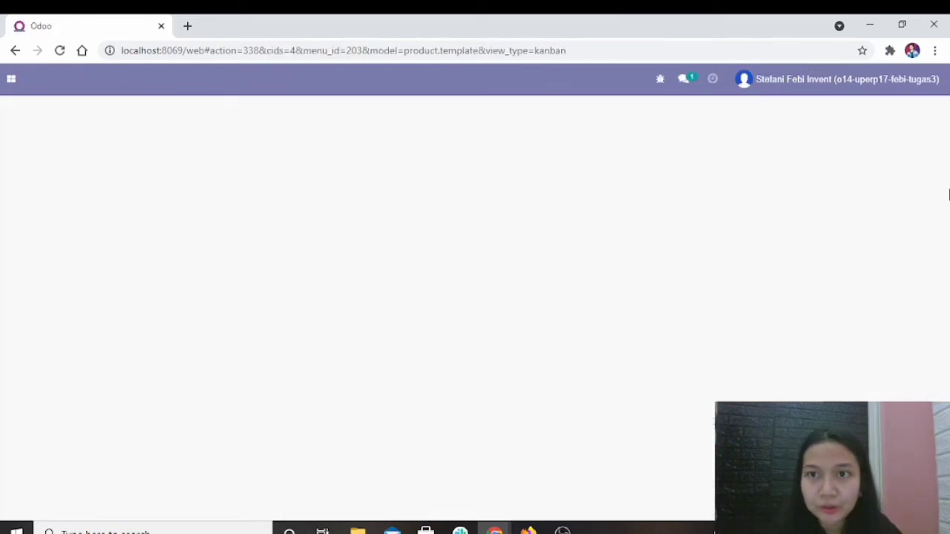
left_click_drag(949, 194, 946, 297)
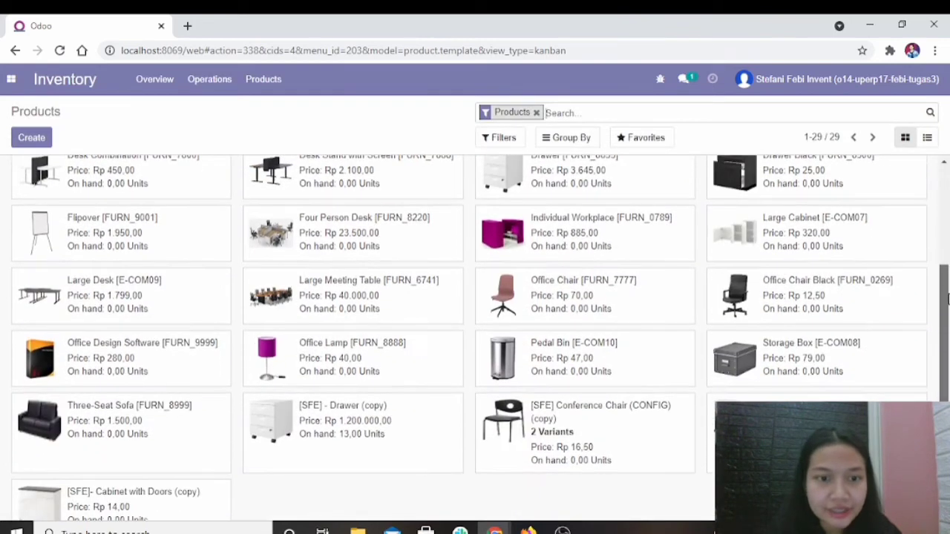
Return to the incognito Chrome window with the sales user and validate the delivery PT. F/OUT/00002.
mouse_move(460, 530)
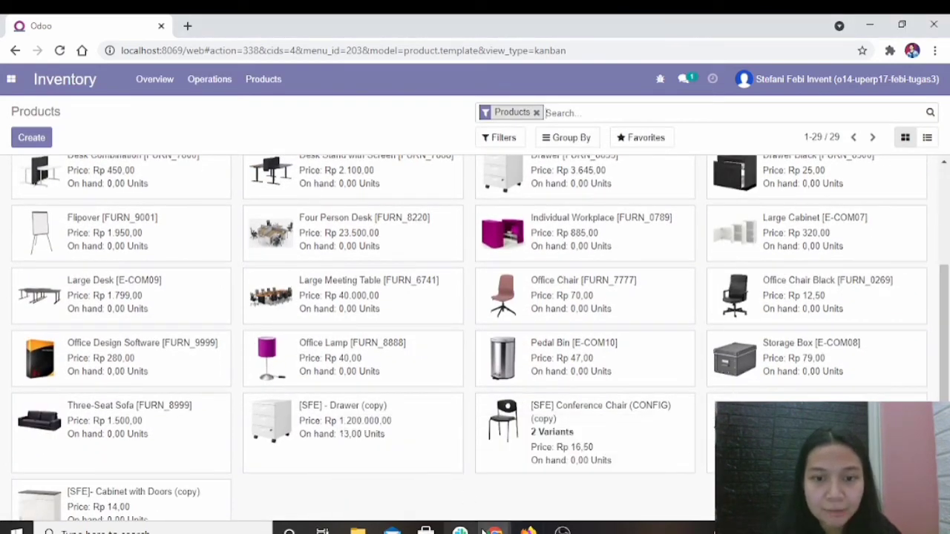
mouse_move(493, 530)
left_click(559, 491)
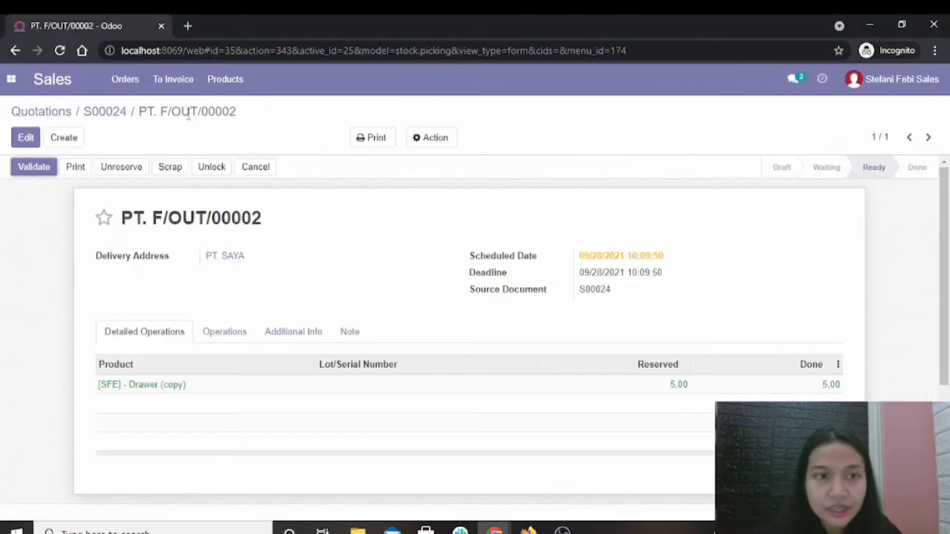
left_click(35, 170)
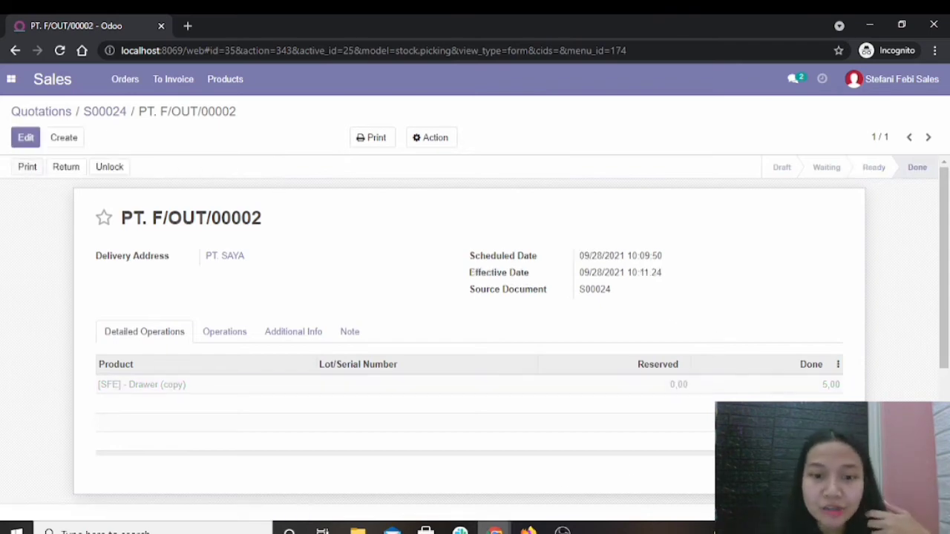
Switch to the regular Chrome window and reload the product list to check the drawer's on-hand quantity after the validated delivery.
mouse_move(496, 530)
left_click(418, 475)
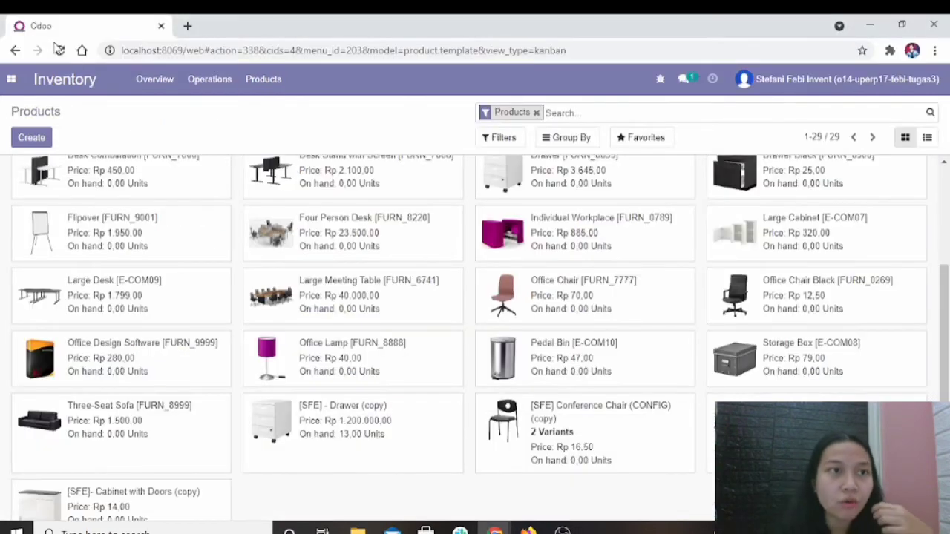
left_click(59, 51)
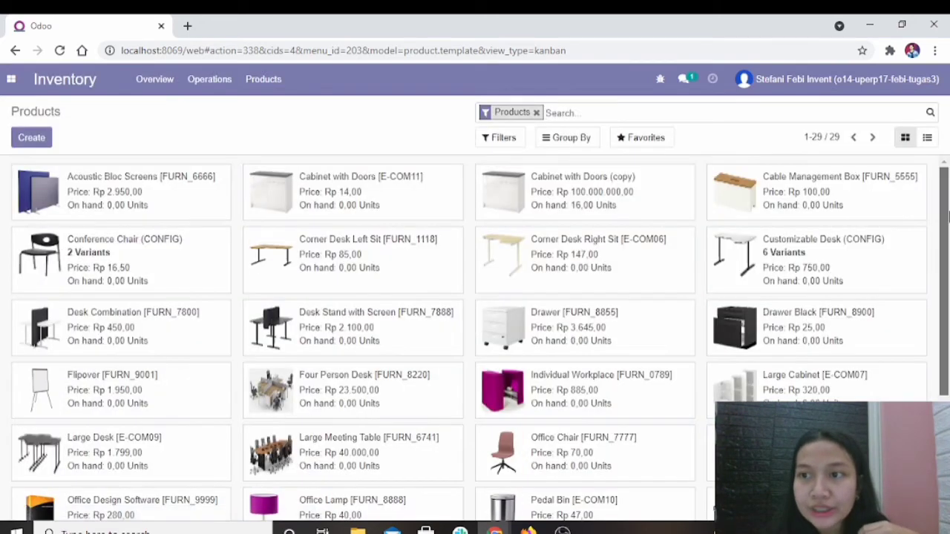
left_click_drag(948, 216, 947, 316)
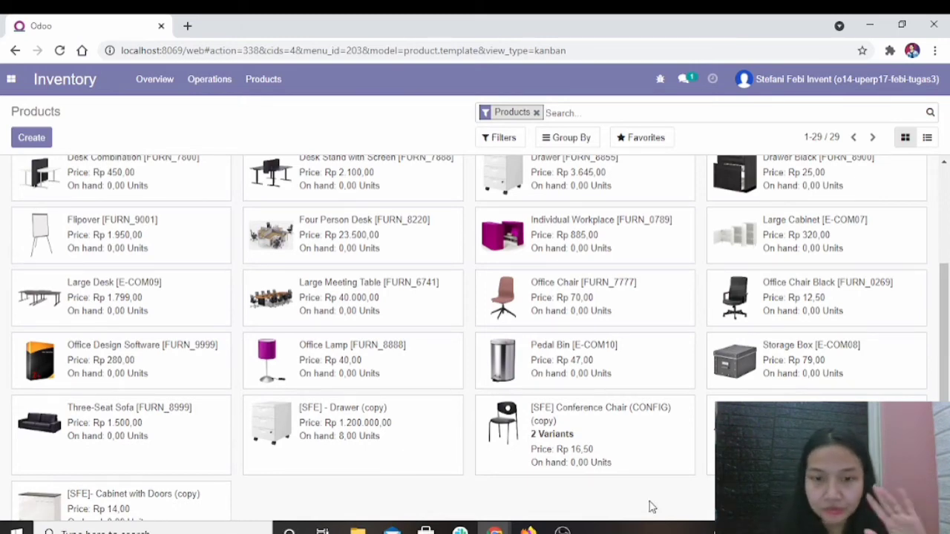
Switch to the incognito Chrome window with the sales user and return to the Quotations list to review the sales orders.
mouse_move(495, 528)
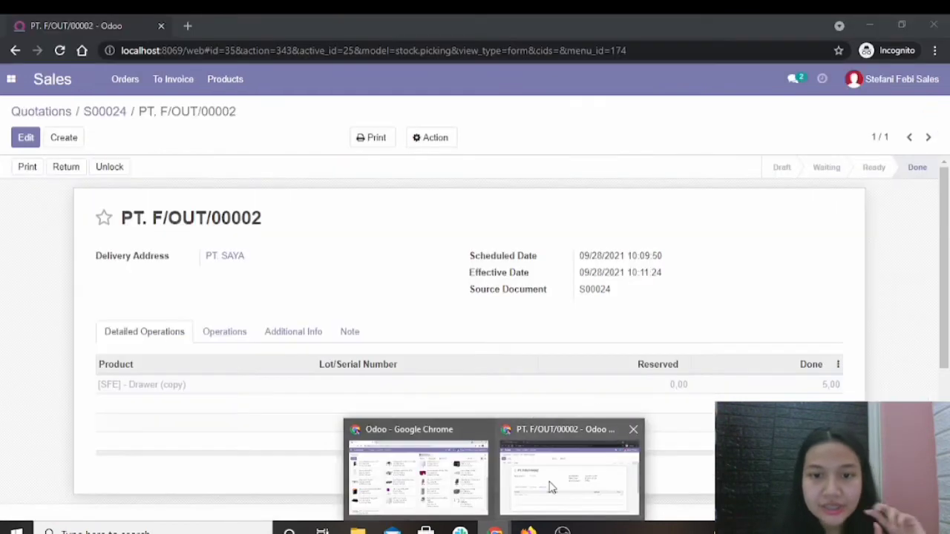
left_click(542, 478)
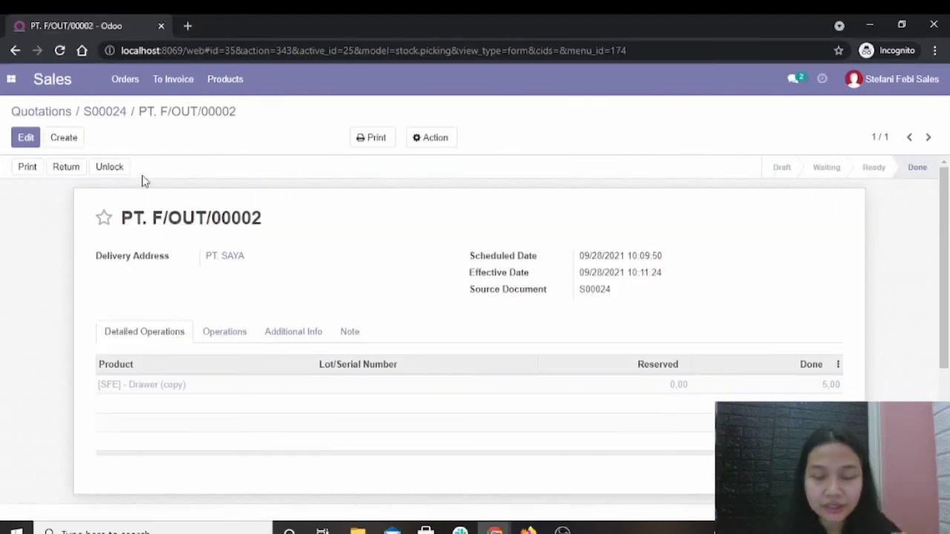
left_click(46, 82)
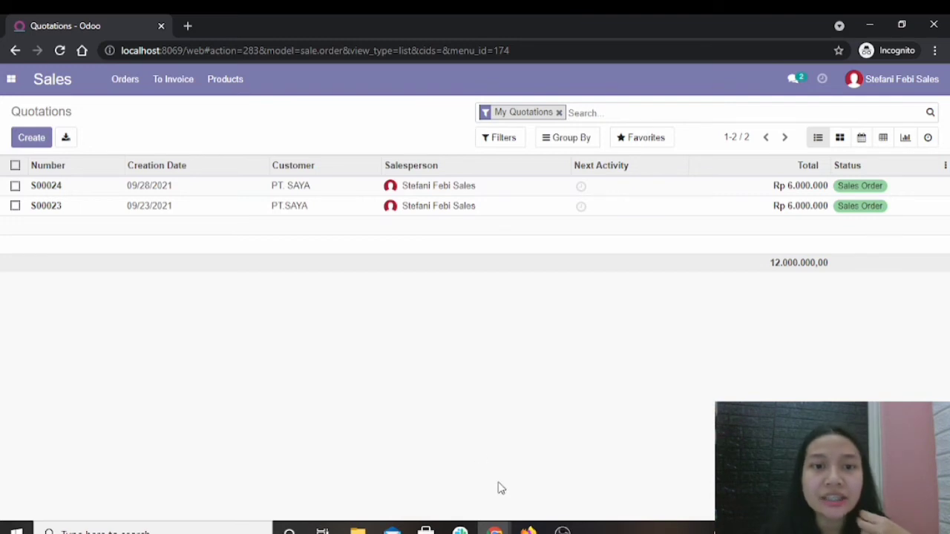
Switch to the Firefox window with the accounting user and open the customer invoices list in the Accounting app.
mouse_move(528, 528)
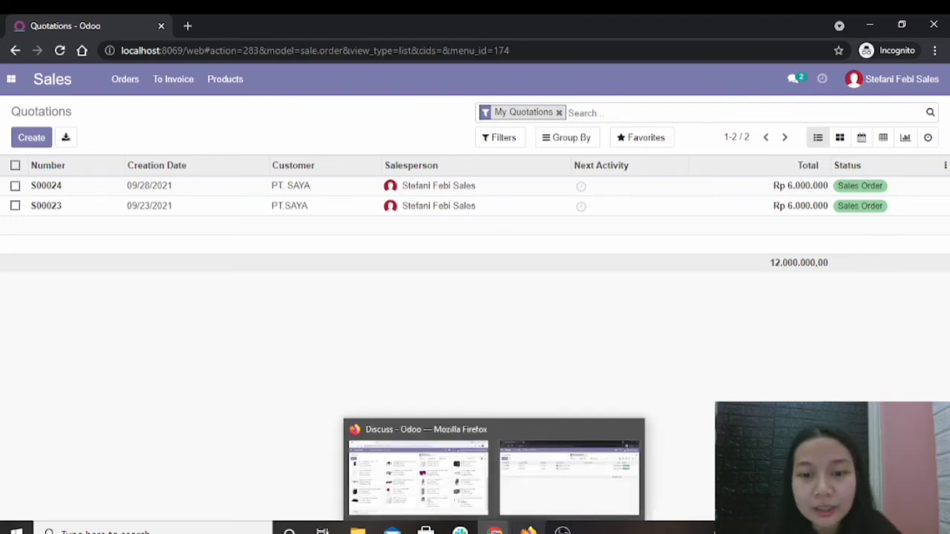
left_click(531, 506)
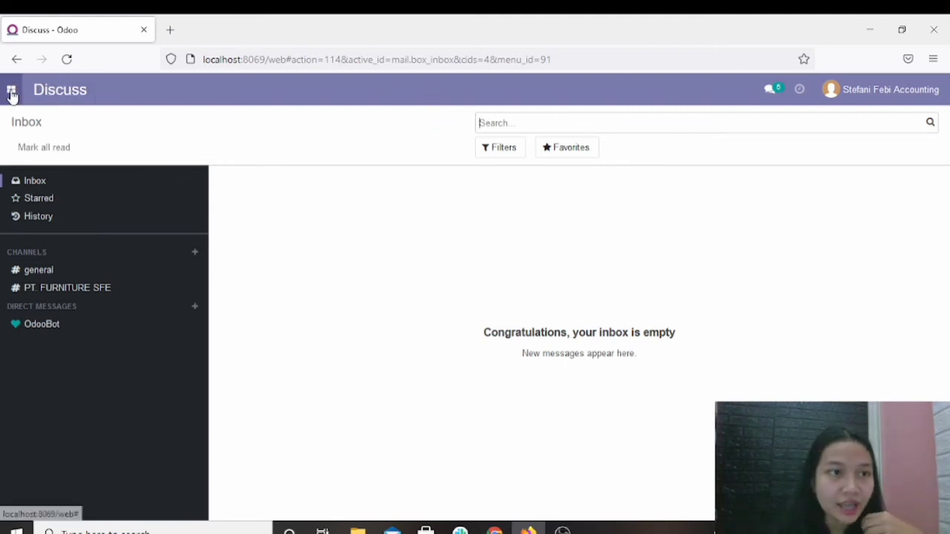
left_click(11, 92)
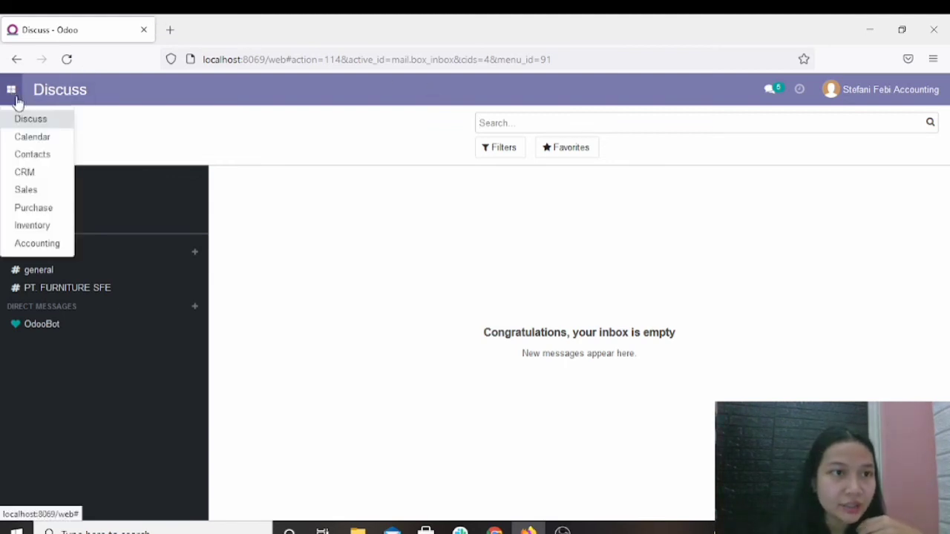
left_click(41, 243)
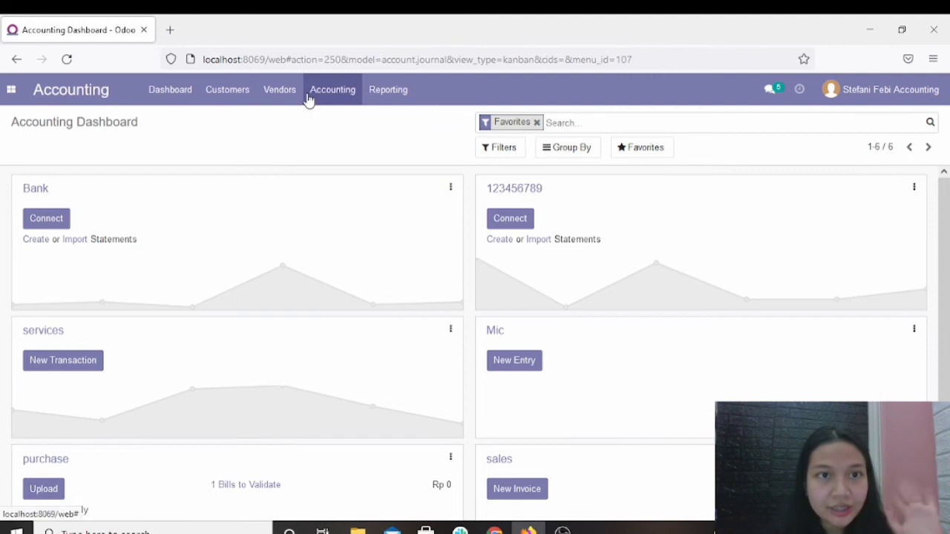
left_click(235, 98)
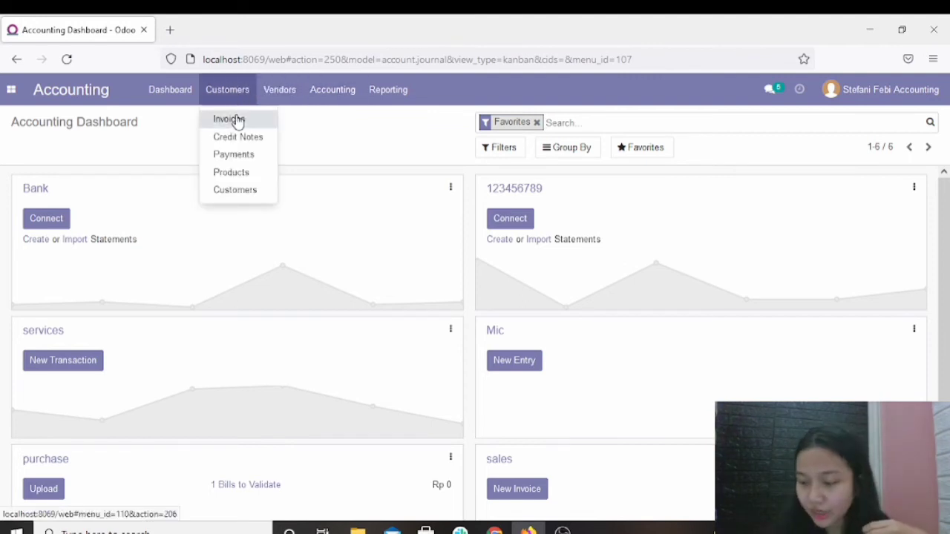
left_click(237, 119)
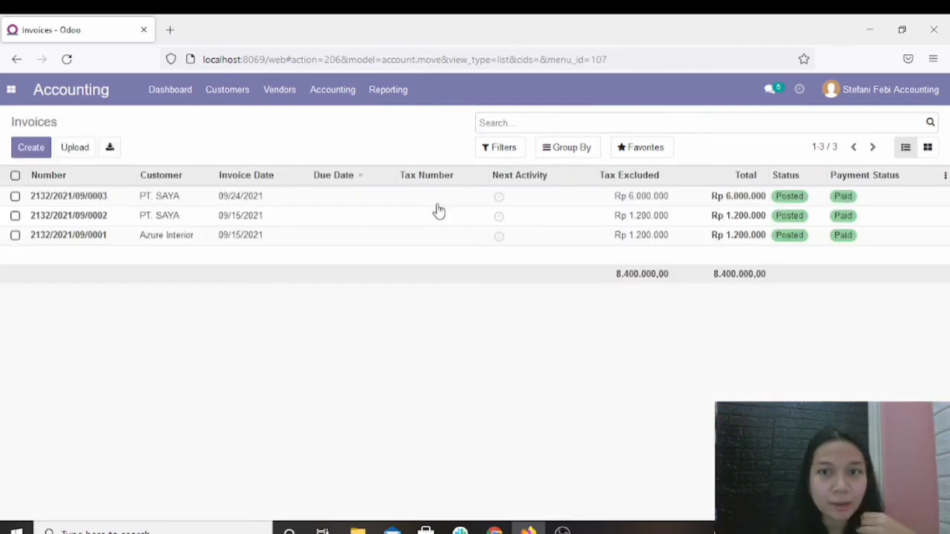
Create a new customer invoice and choose PT. SAYA as its customer.
left_click(29, 154)
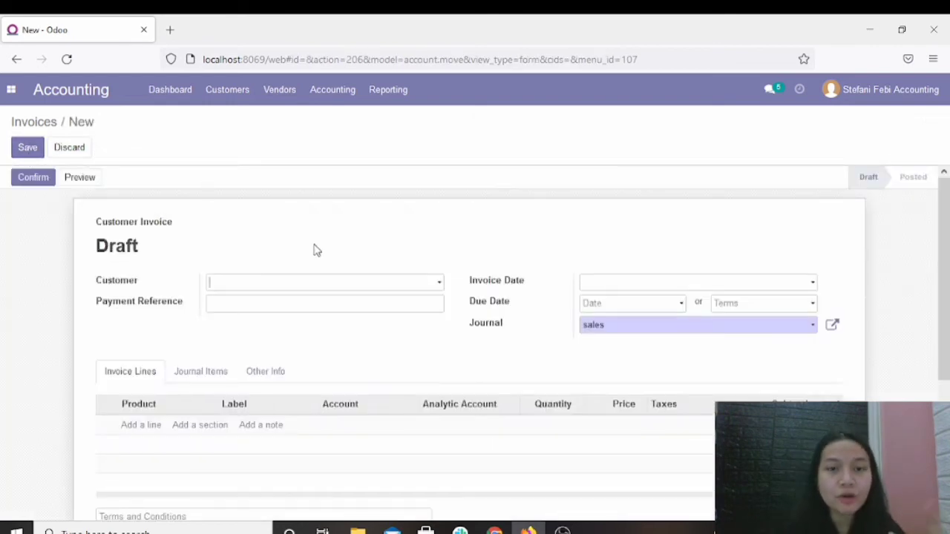
type("p")
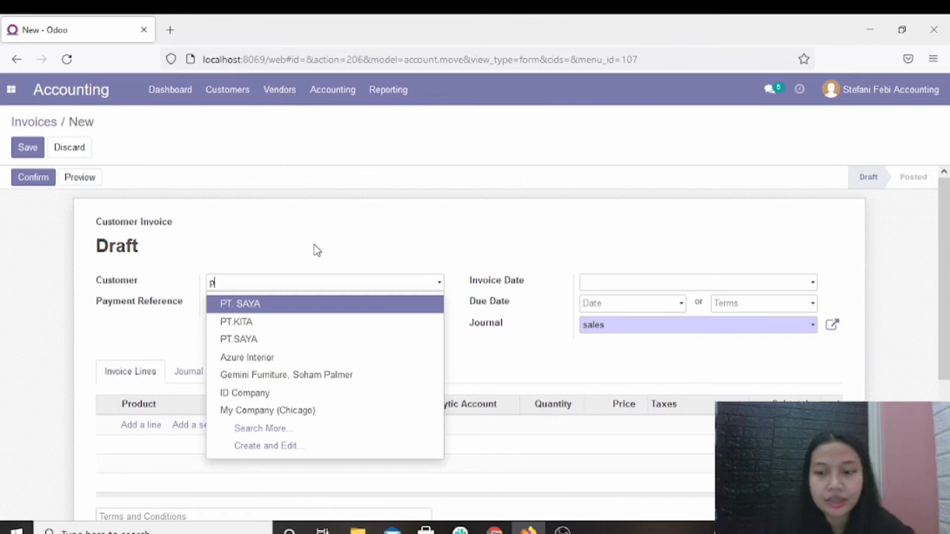
key("BackSpace")
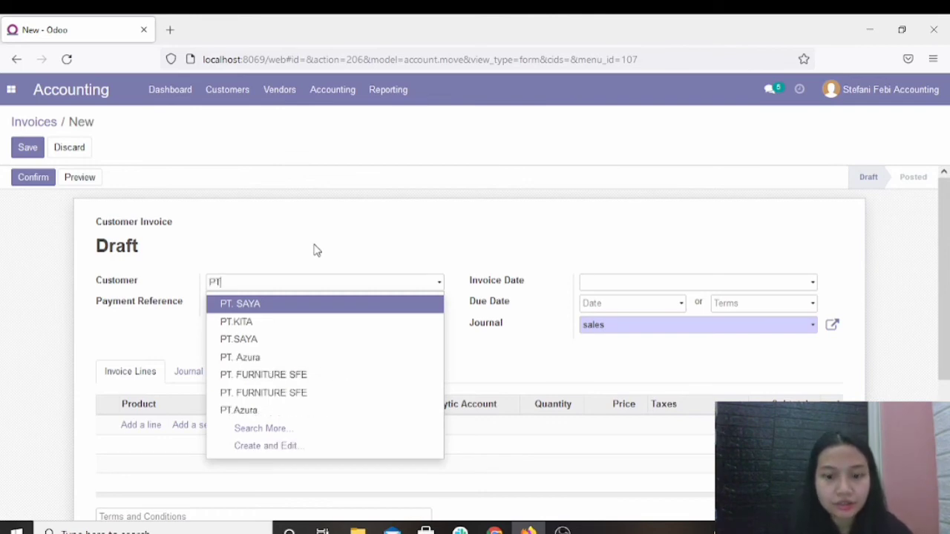
left_click(259, 305)
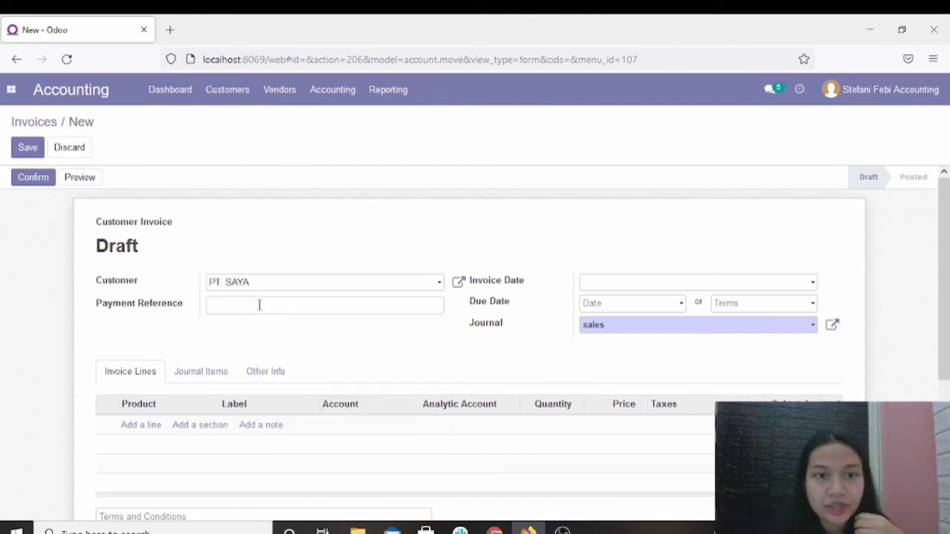
Set the draft invoice's invoice date to 09/28/2021 and its due date to 09/29/2021.
left_click(648, 290)
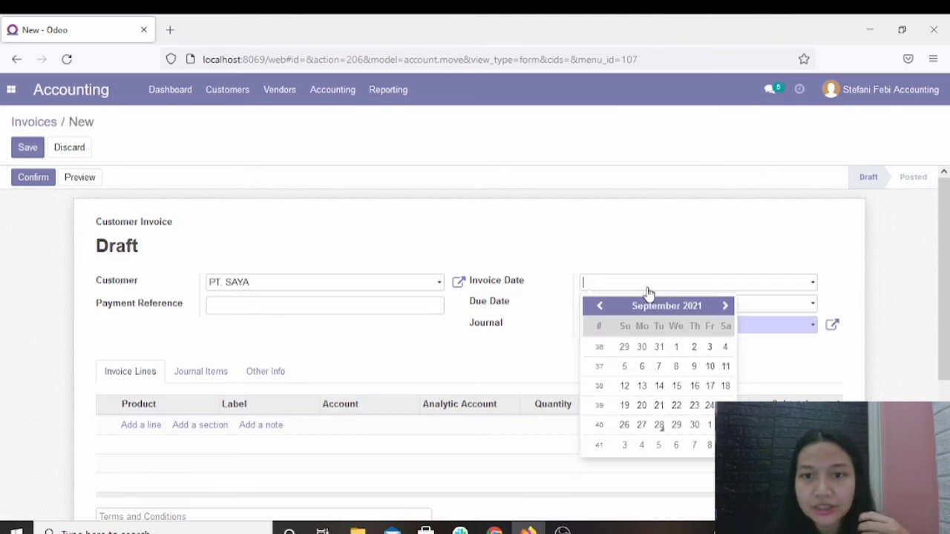
left_click(660, 429)
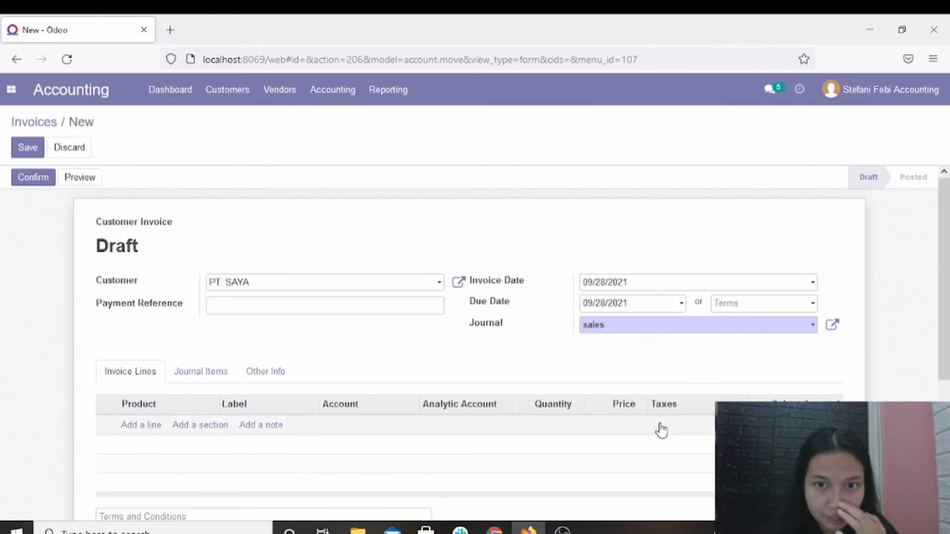
left_click(639, 290)
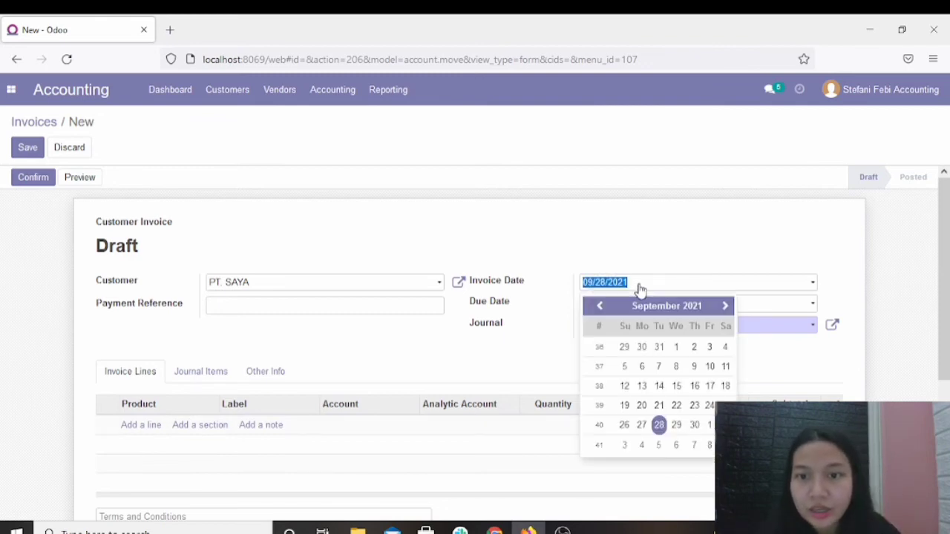
left_click(677, 427)
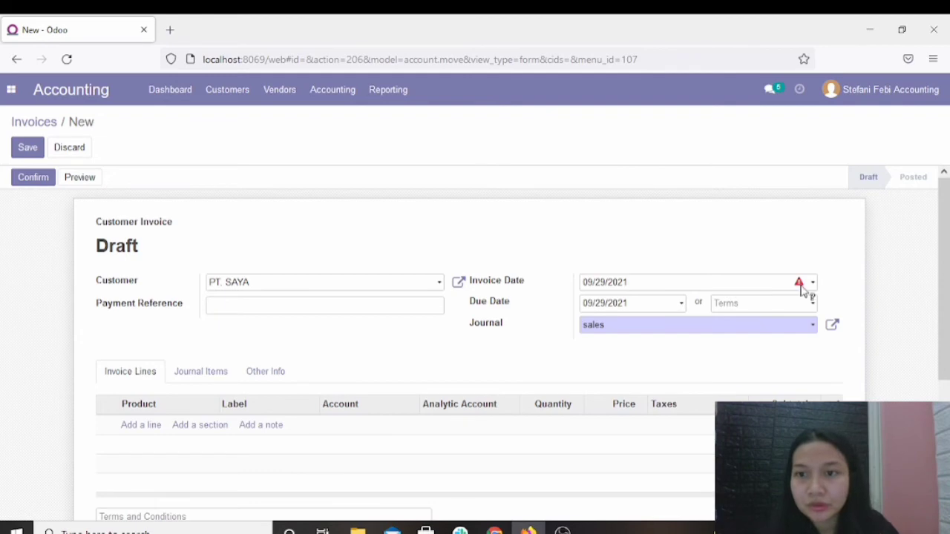
mouse_move(799, 286)
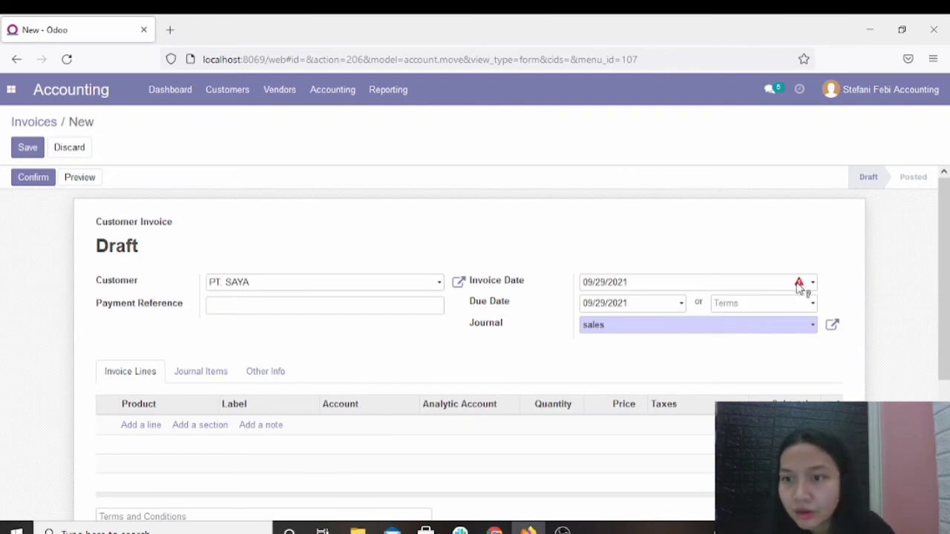
left_click(761, 285)
left_click(657, 427)
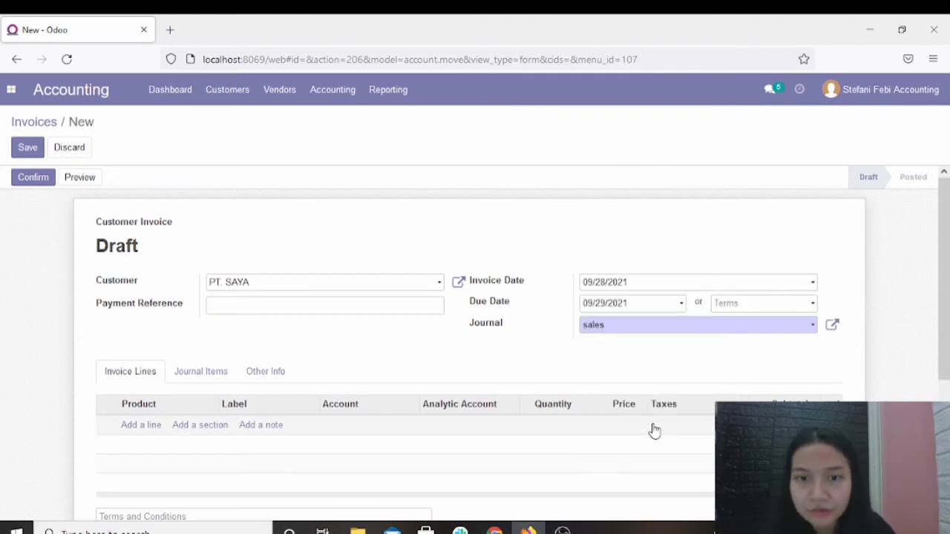
Add an invoice line for the product [SFE] - Drawer (copy) with a quantity of 5.
left_click(135, 429)
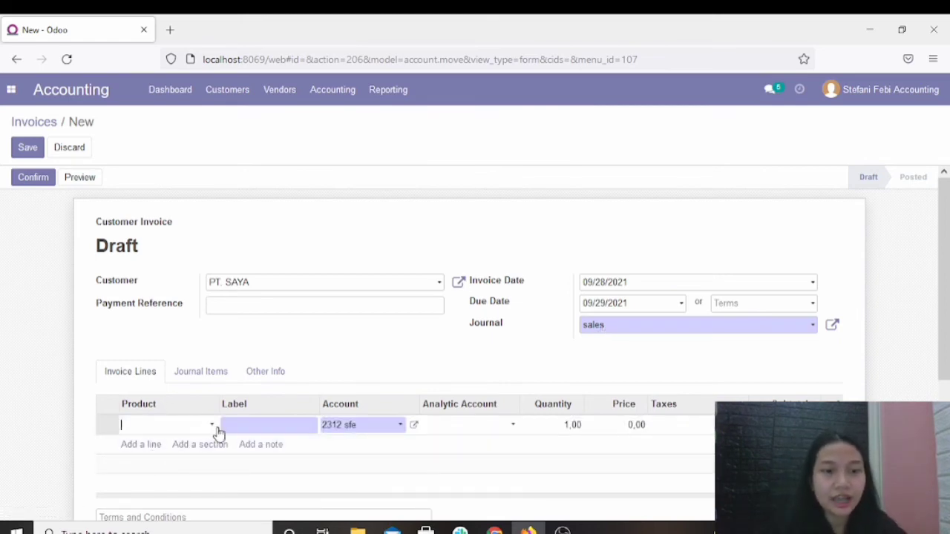
type("[s")
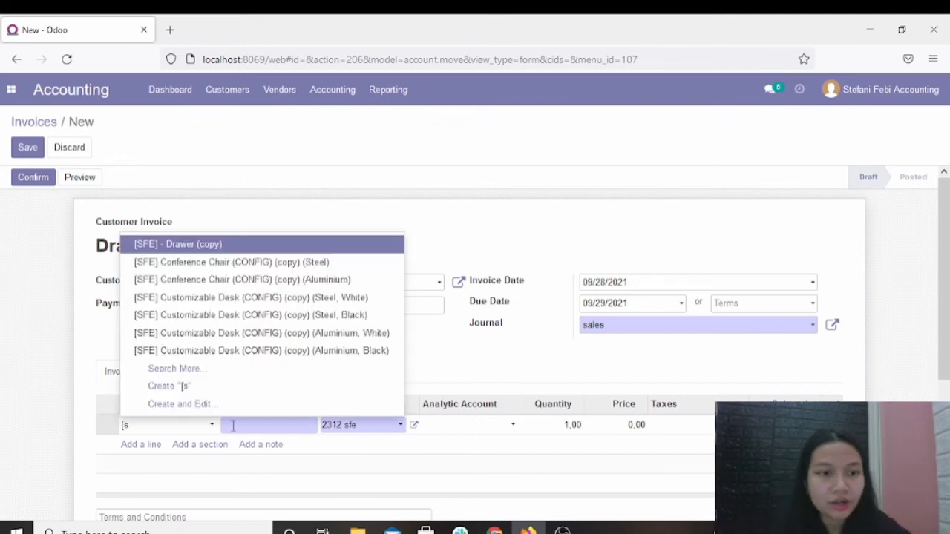
left_click(208, 249)
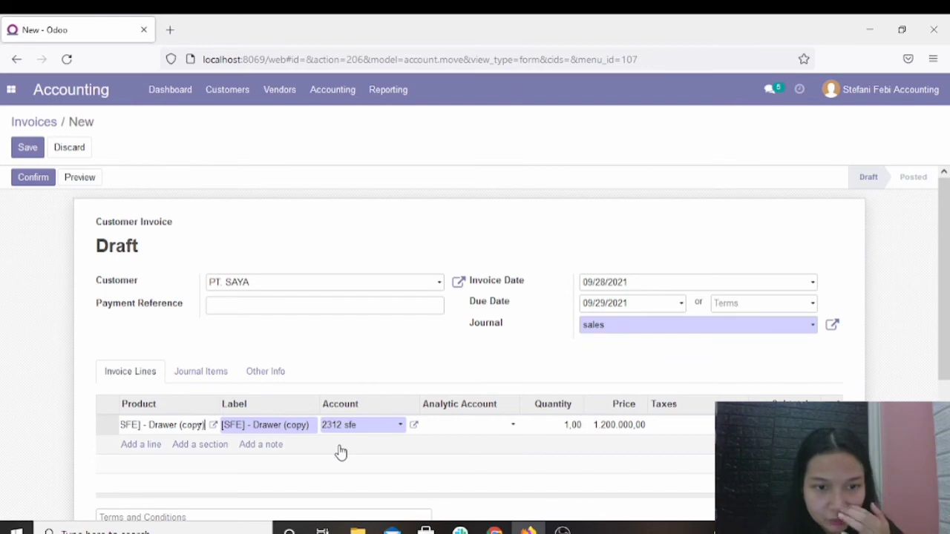
left_click(564, 426)
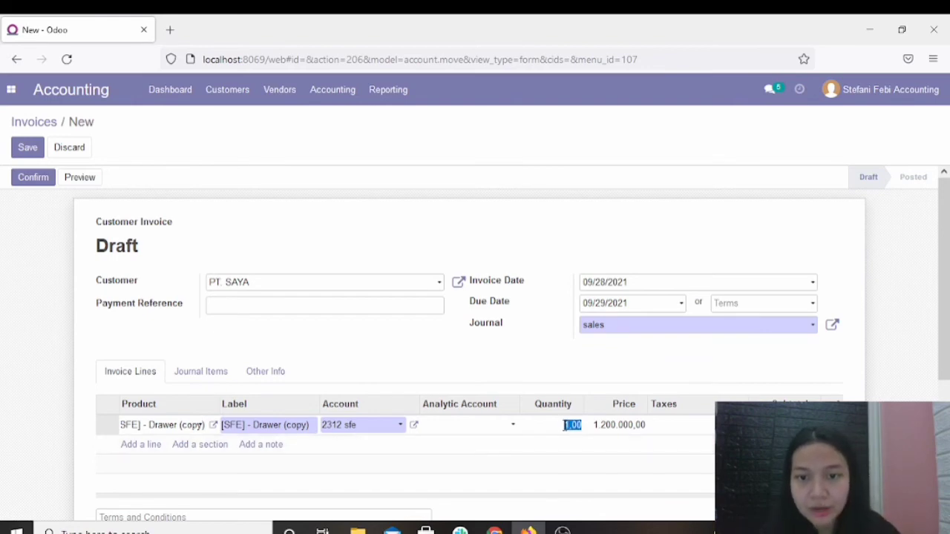
left_click(568, 425)
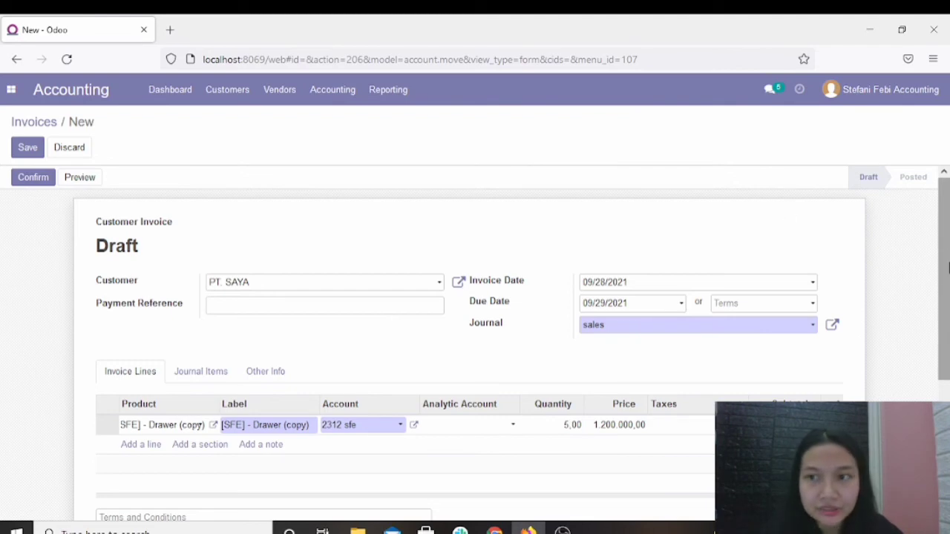
left_click_drag(947, 267, 922, 282)
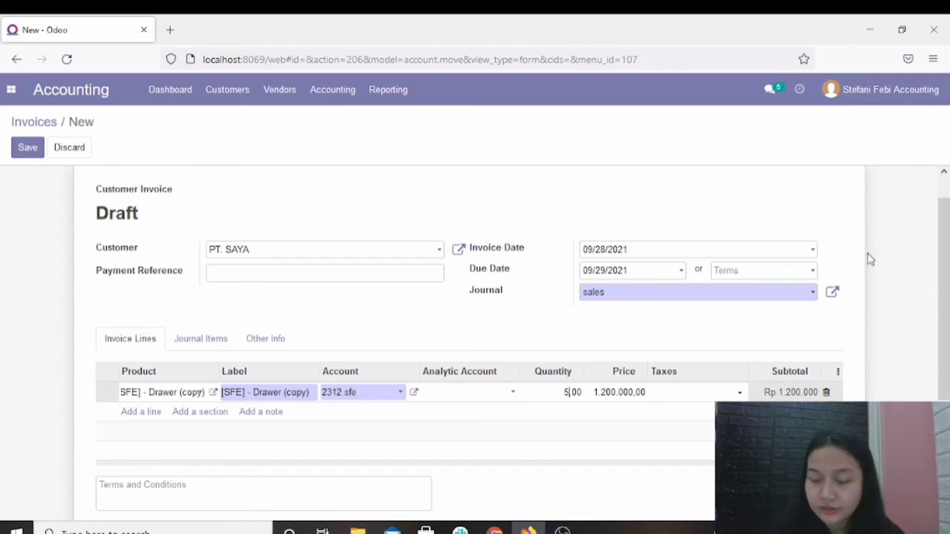
left_click_drag(948, 289, 948, 267)
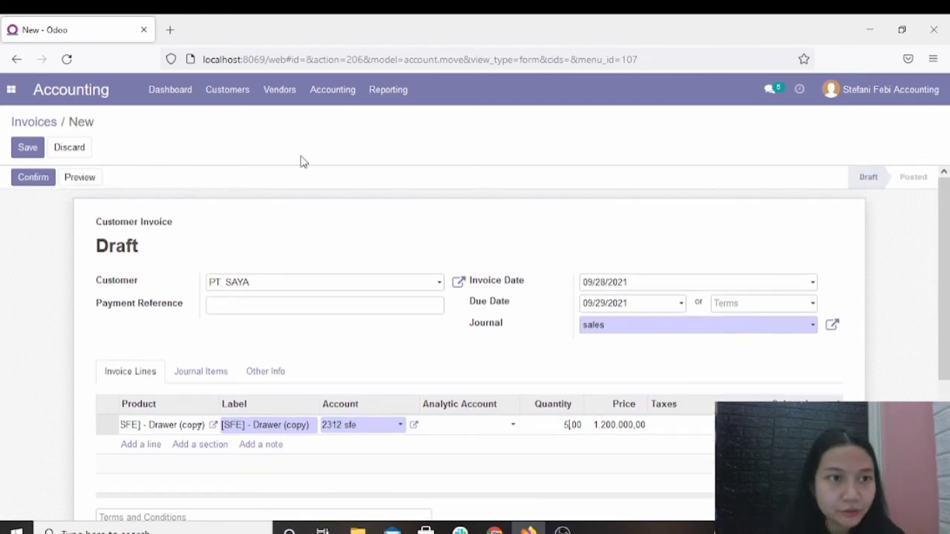
Save and confirm the PT. SAYA invoice, and look over the posted document.
left_click(29, 147)
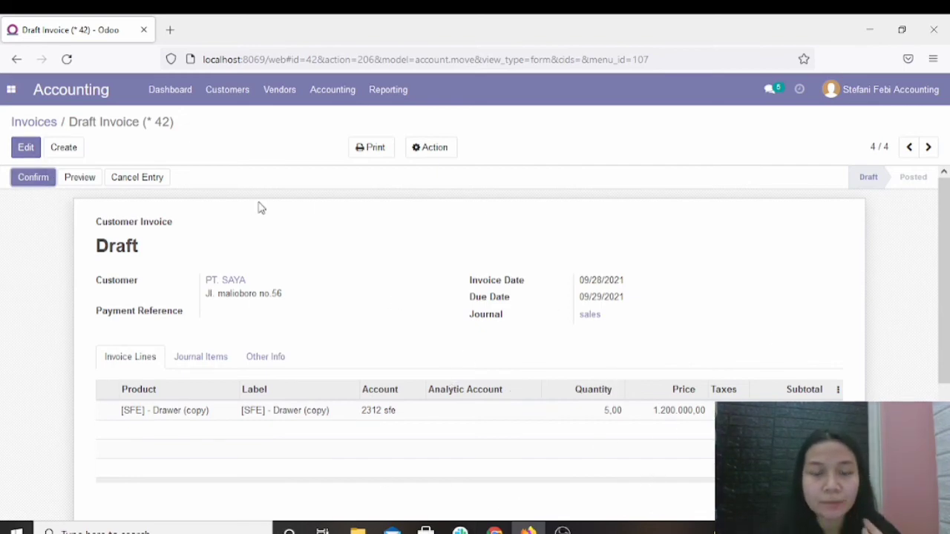
left_click(32, 178)
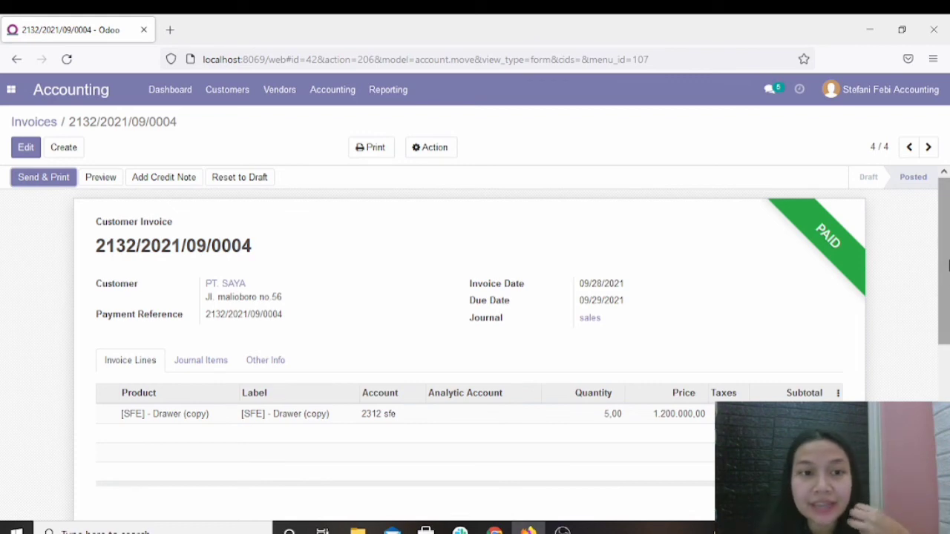
scroll(947, 265, "down", 1)
scroll(948, 265, "up", 1)
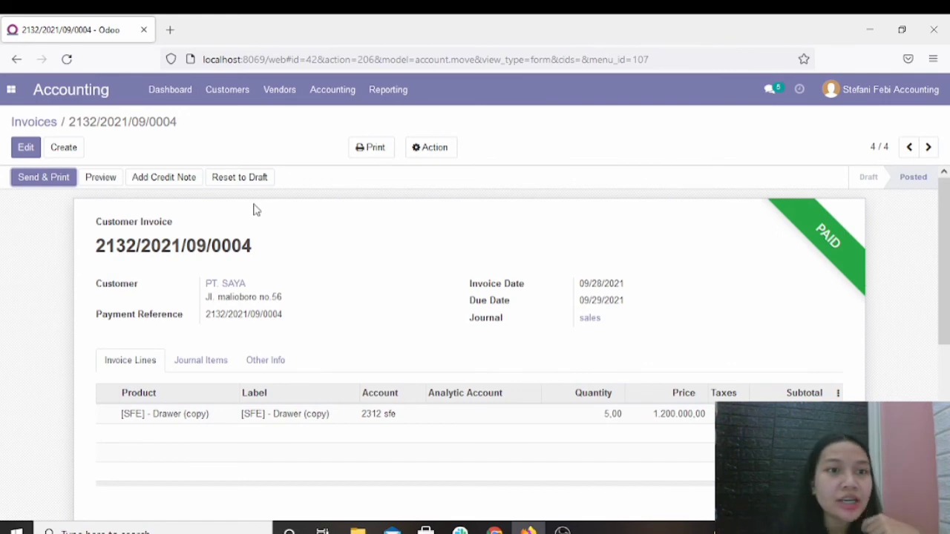
Send the posted invoice to PT. SAYA by email with printing enabled, and save the generated PDF file.
left_click(52, 181)
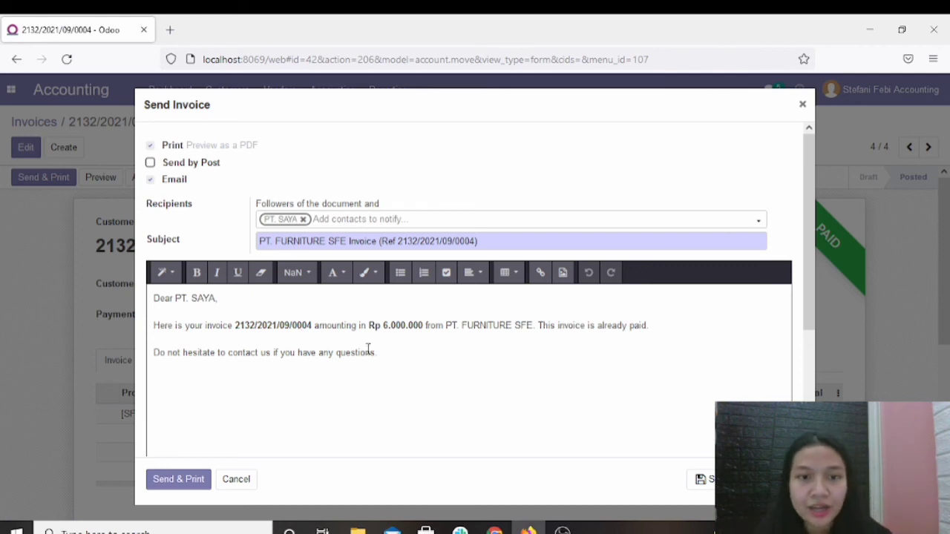
left_click_drag(367, 324, 401, 325)
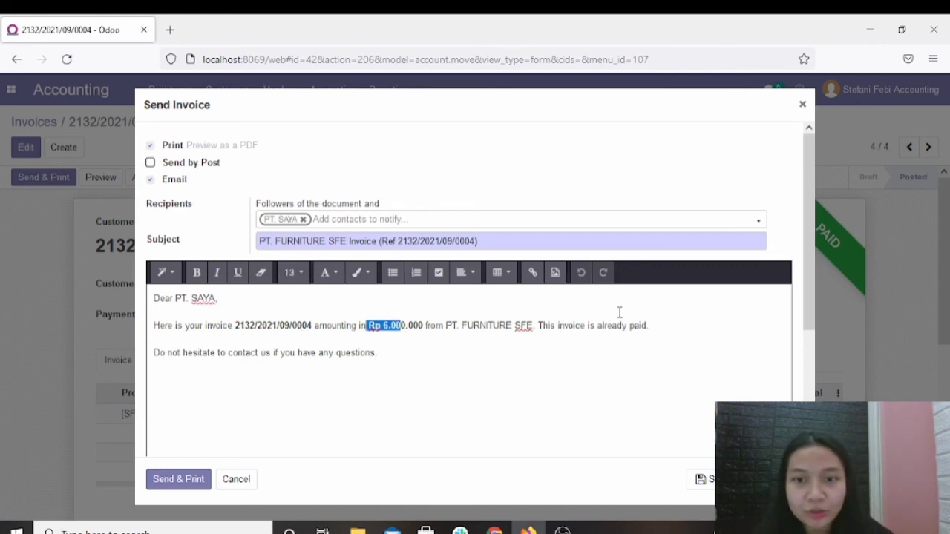
left_click(506, 380)
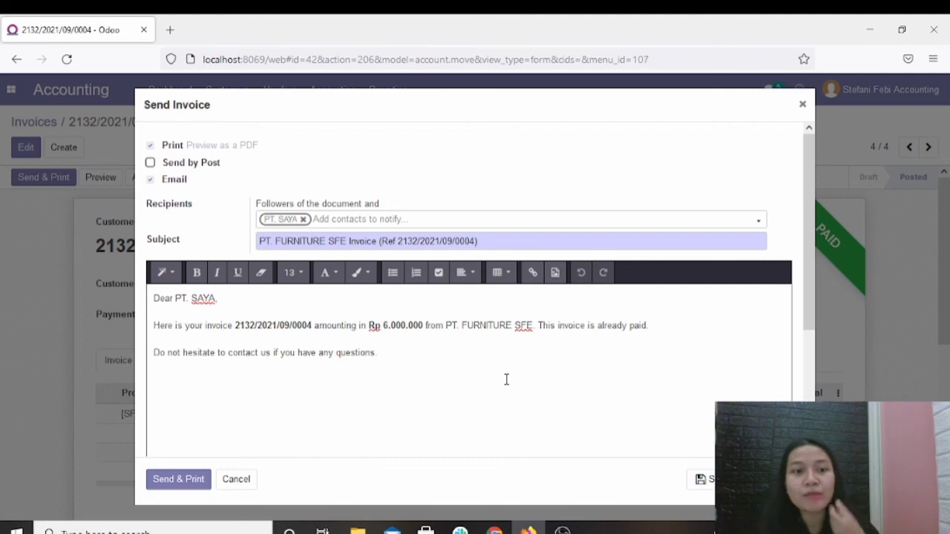
left_click(197, 483)
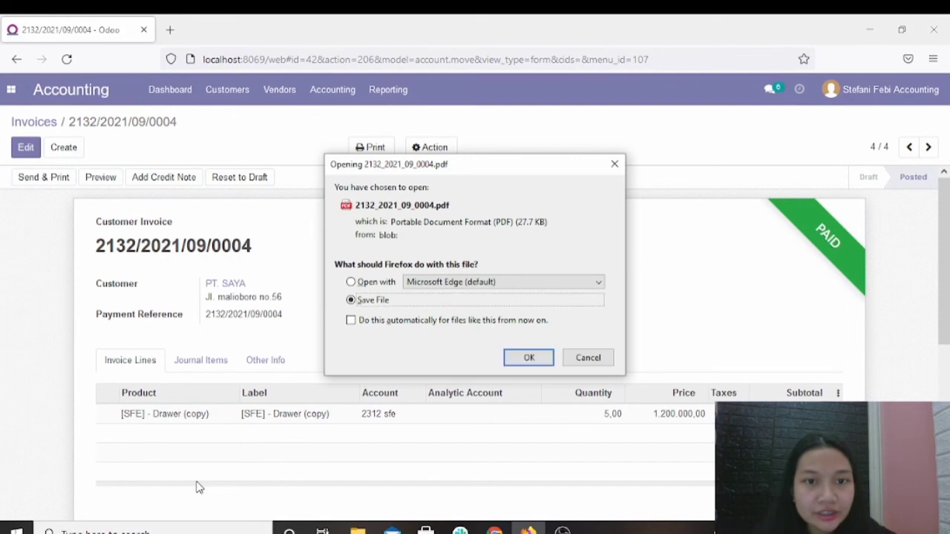
left_click(528, 359)
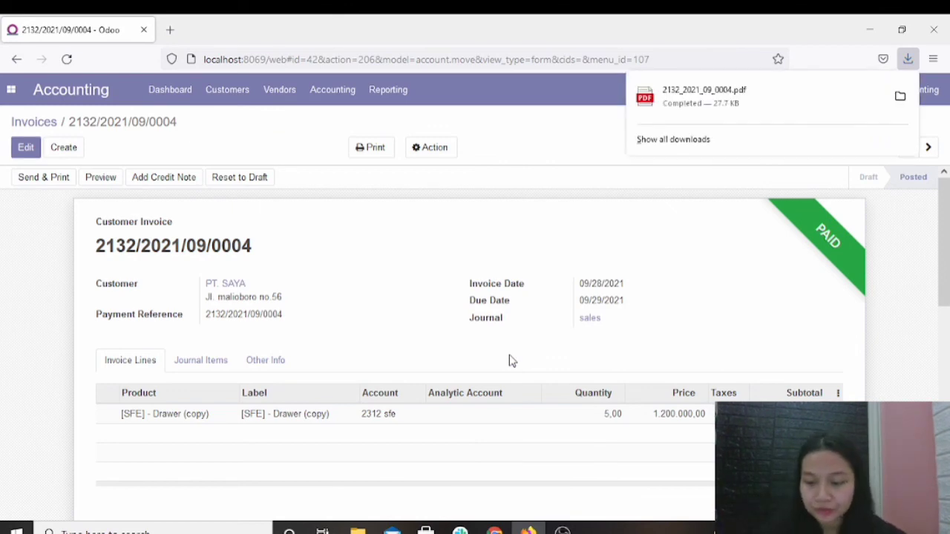
left_click(723, 302)
left_click_drag(948, 295, 920, 211)
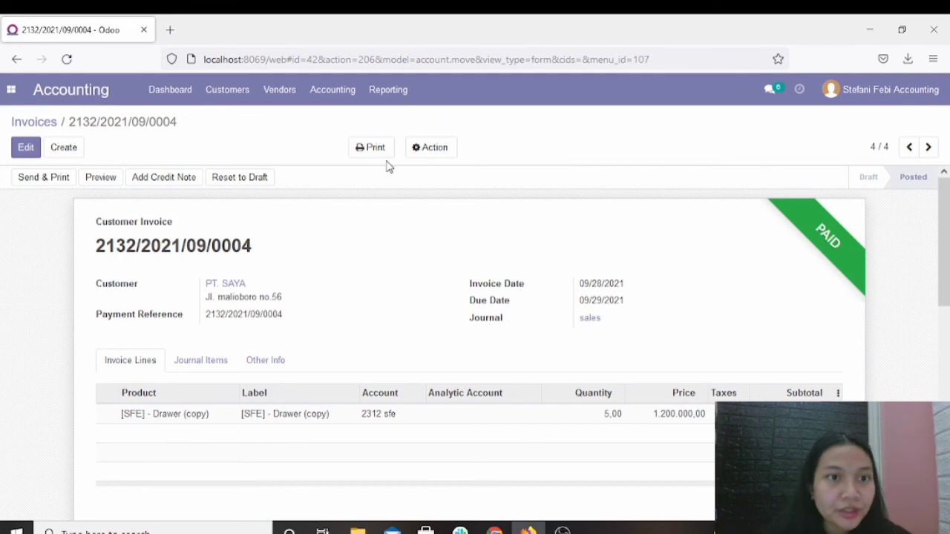
Return to the customer invoices list to check the status of the new PT. SAYA invoice.
left_click(95, 93)
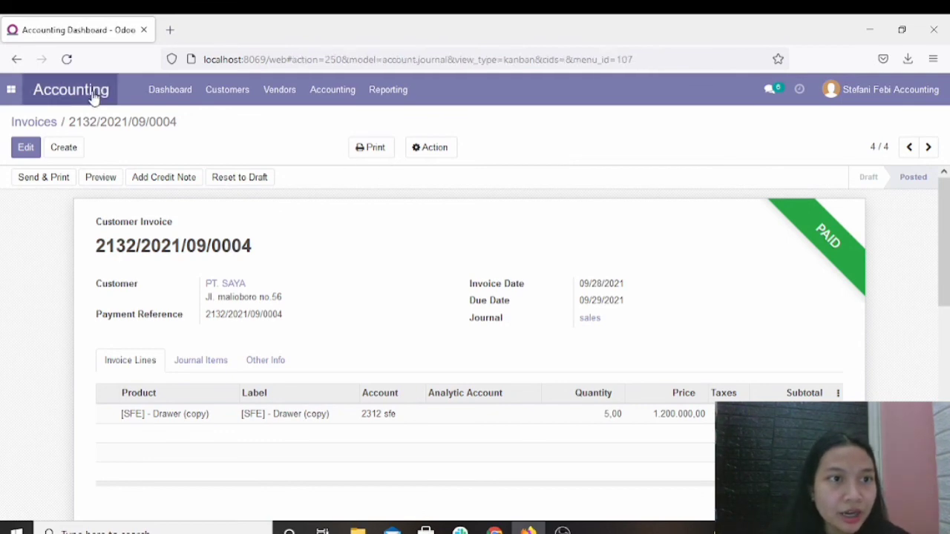
left_click(230, 94)
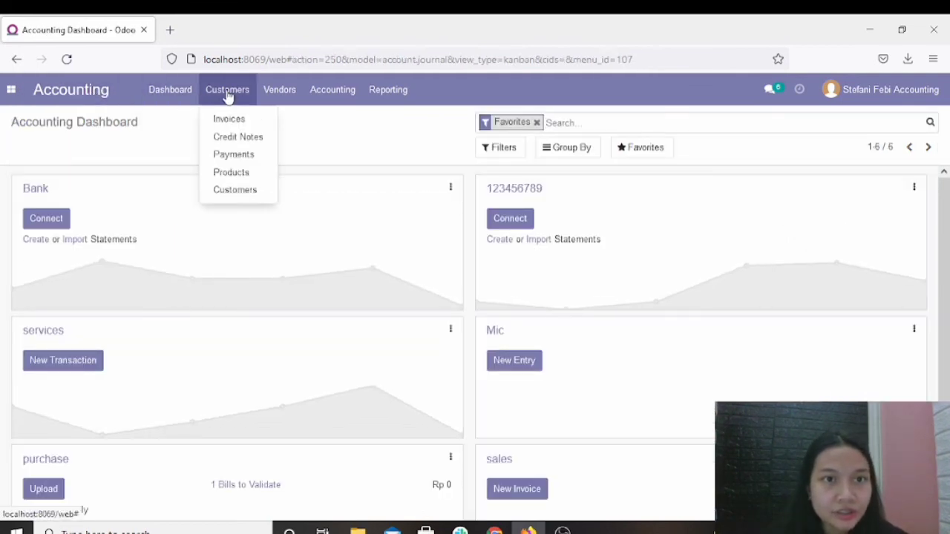
left_click(236, 119)
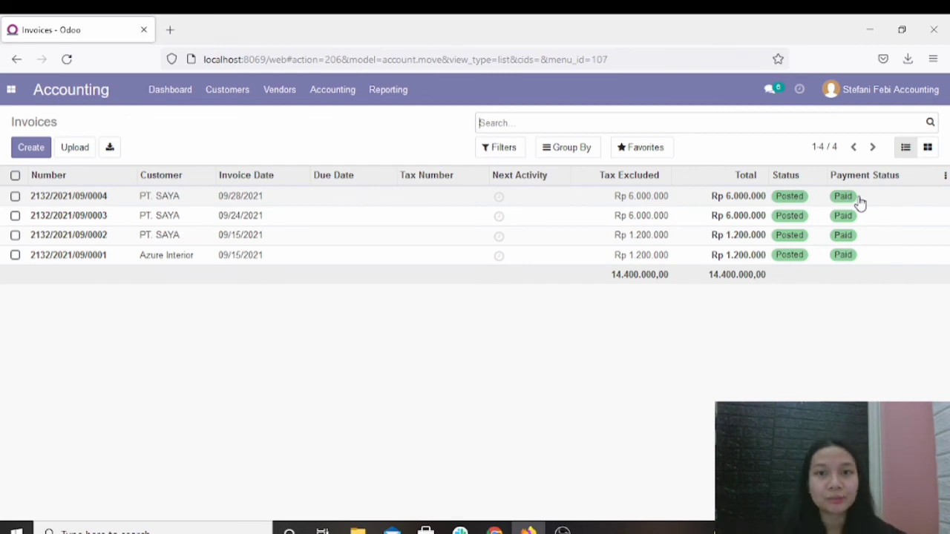
Minimize Firefox and the remaining open windows to return to the desktop.
left_click(876, 22)
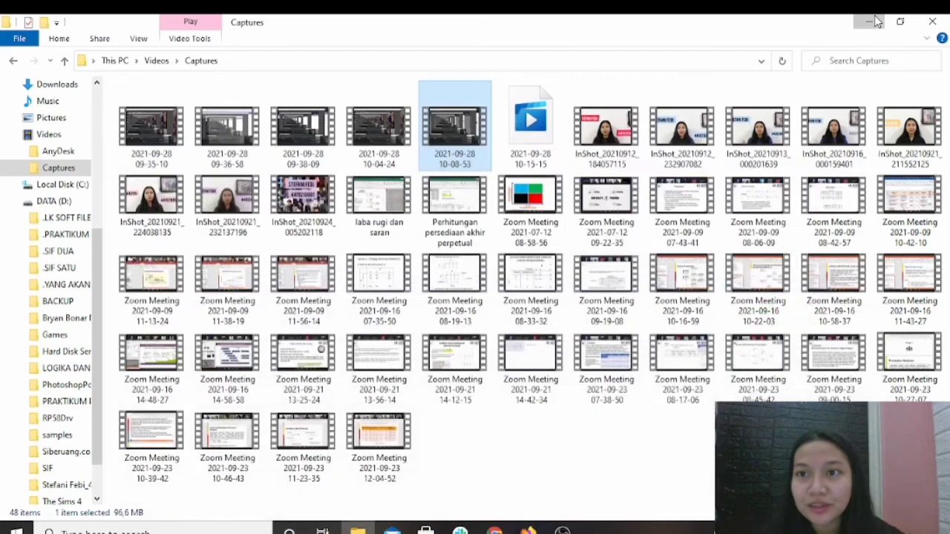
left_click(875, 20)
left_click(875, 22)
left_click(876, 22)
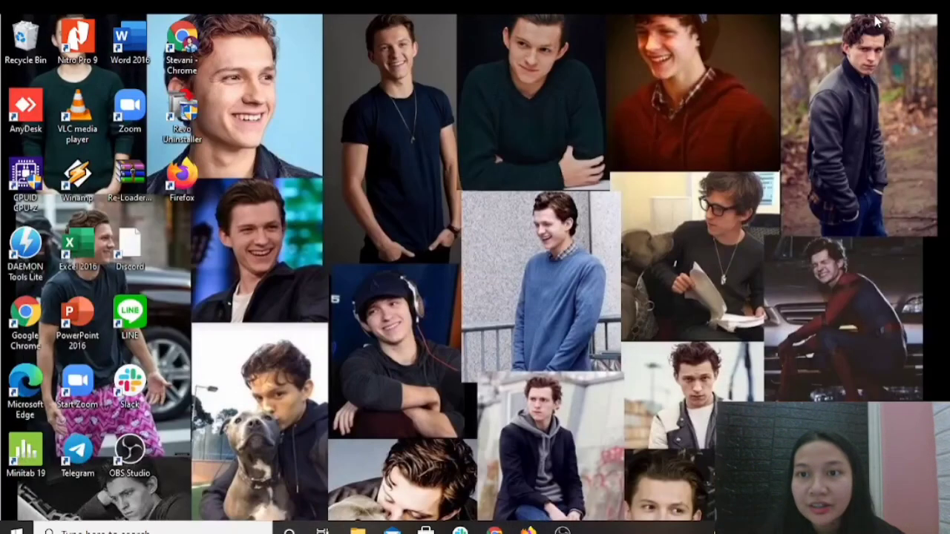